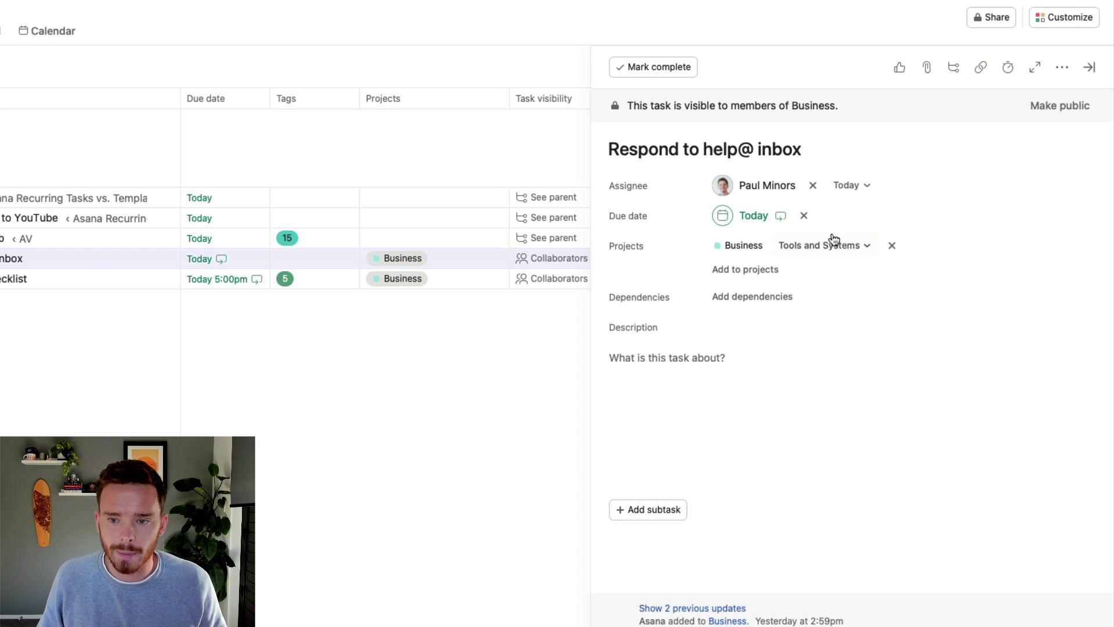
- Review the help@ inbox task's weekly Mon–Fri repeat, then bring up search with recent items
click(754, 217)
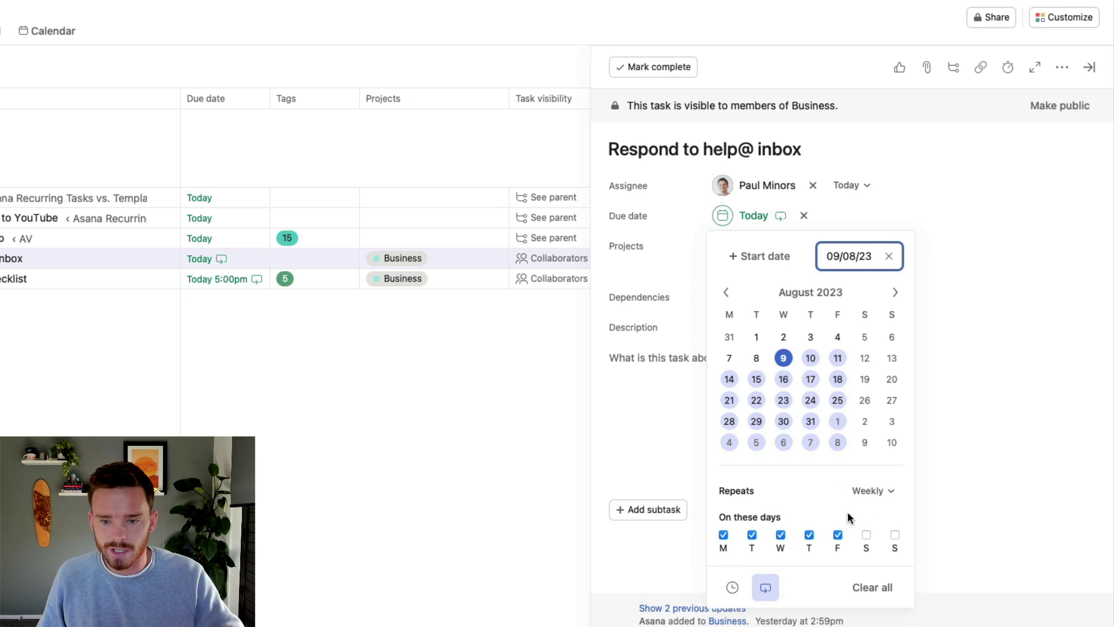
click(979, 419)
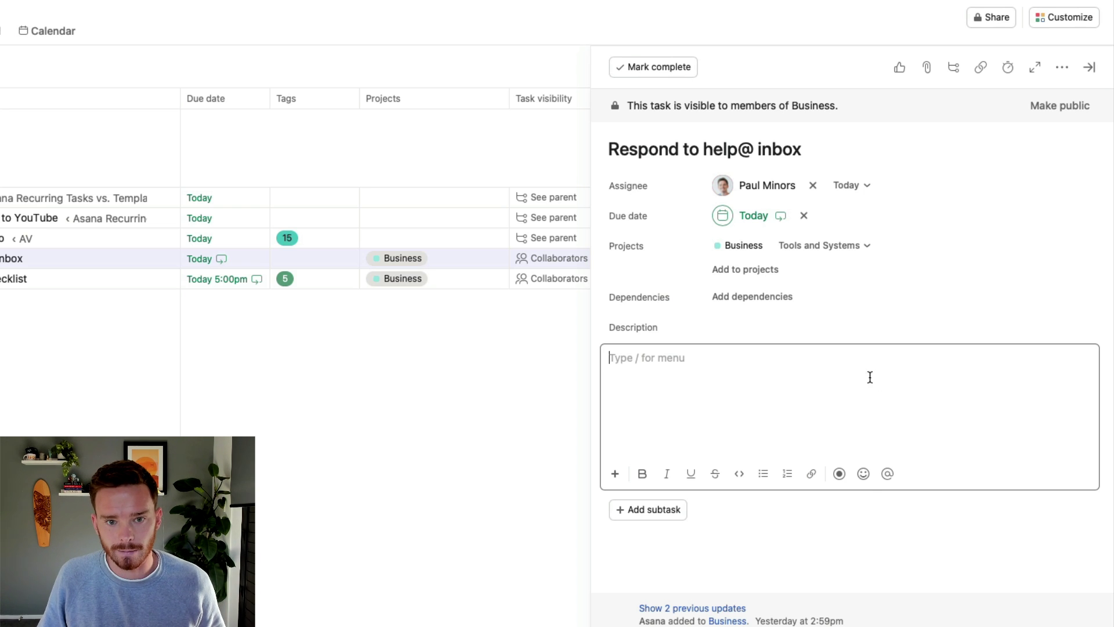
click(541, 9)
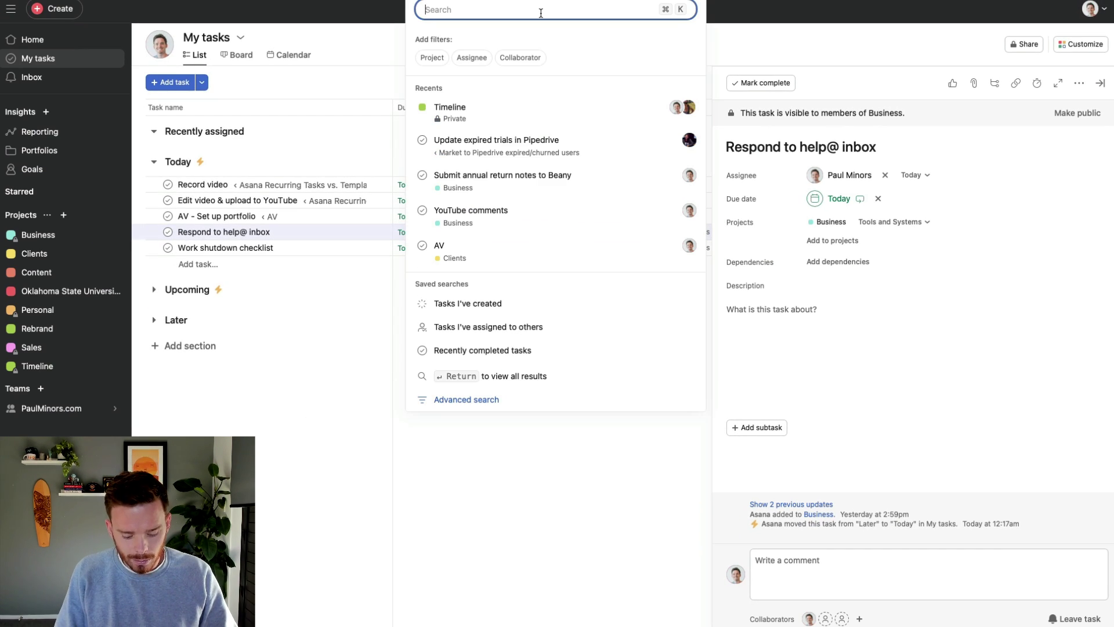
- Search 'comments' and check the YouTube comments task's weekly Wednesday repeat, due 16 Aug
text(comments)
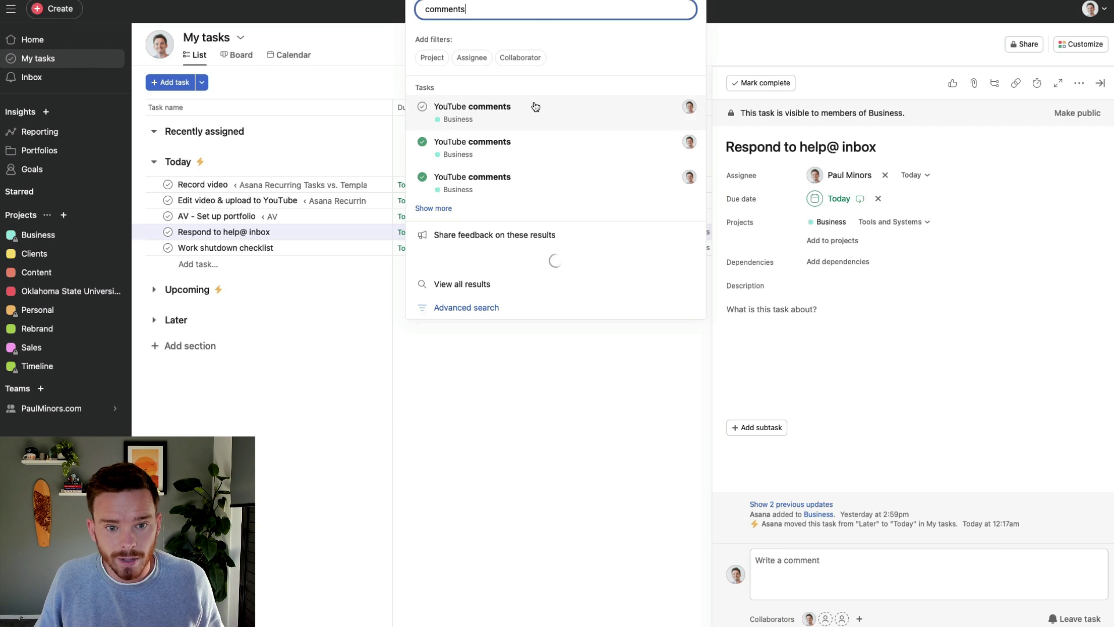
click(535, 106)
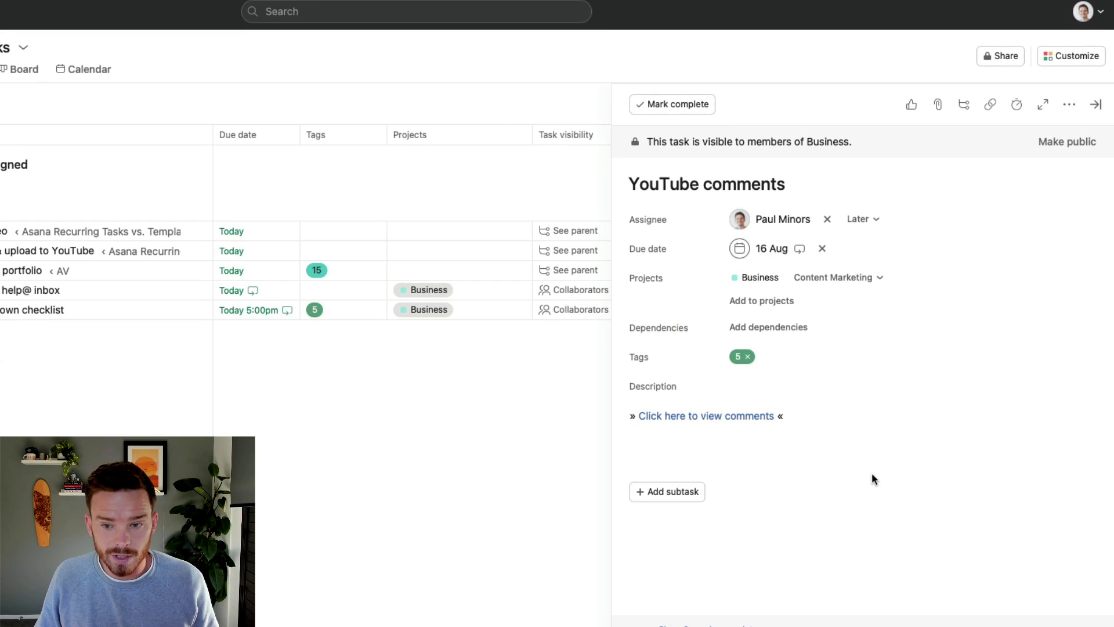
click(769, 259)
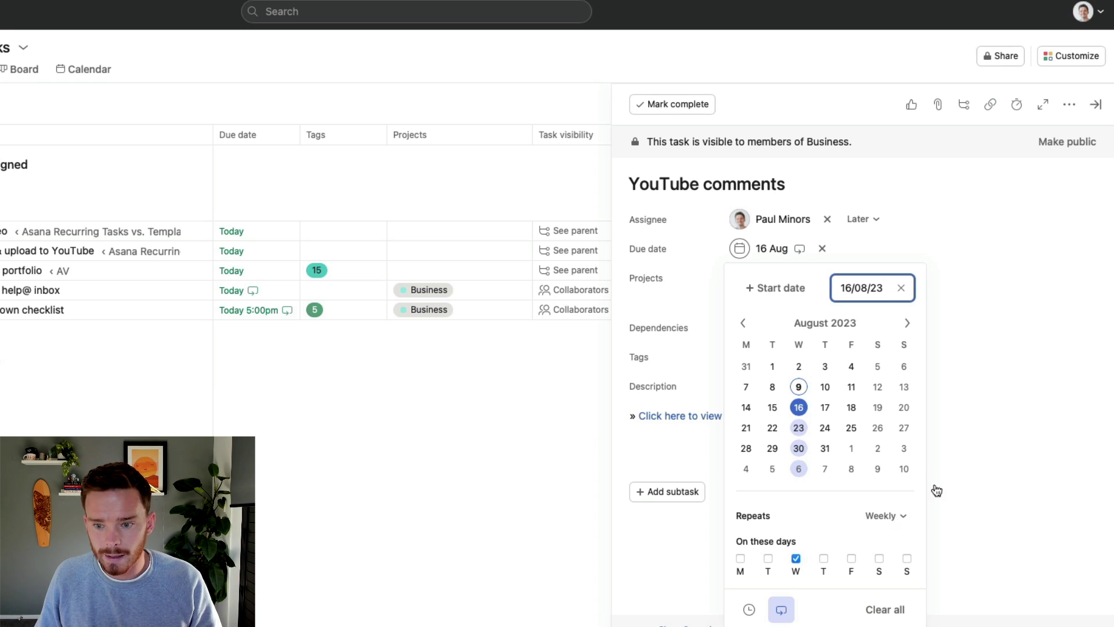
click(868, 435)
drag(821, 418, 560, 395)
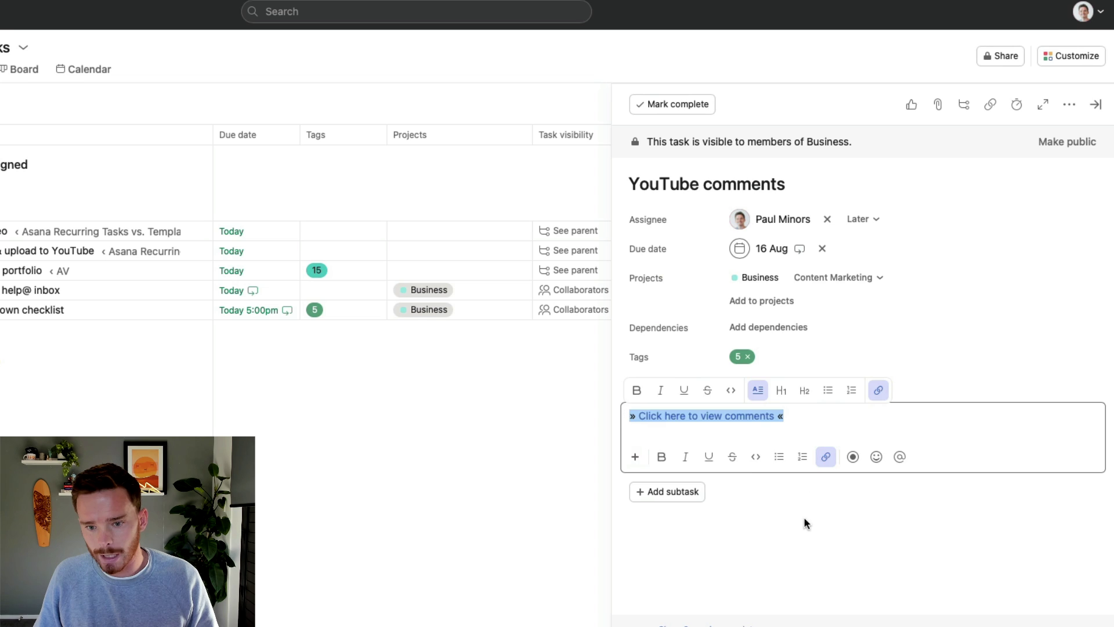
click(805, 494)
mouse_move(735, 423)
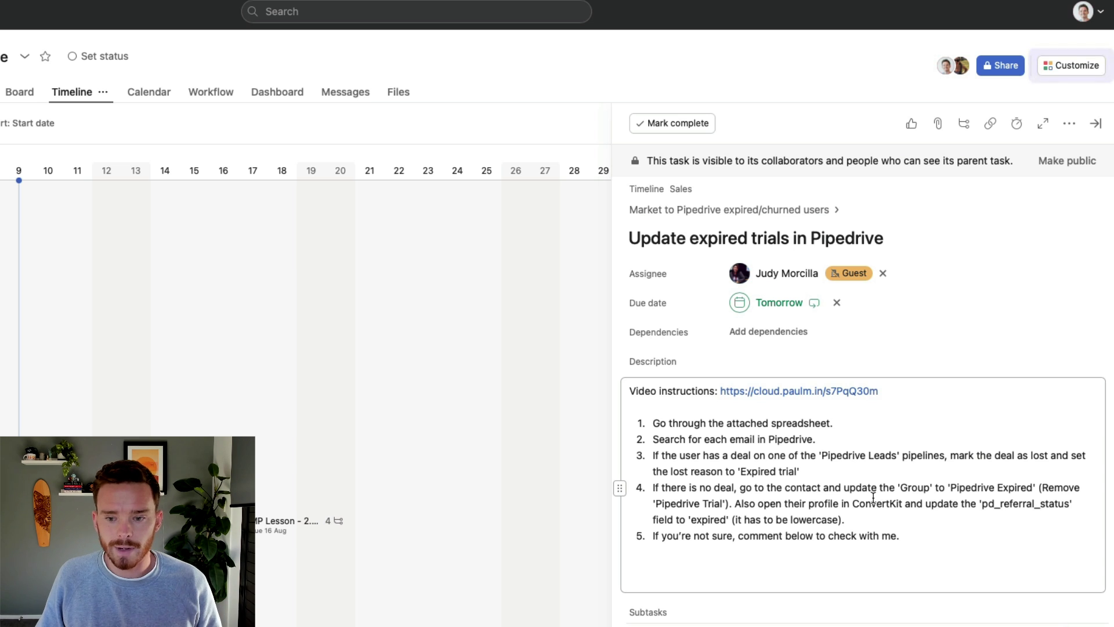
- Read the Pipedrive task's video link and numbered steps 2–5, then leave the task pane
scroll(912, 522, down, 1)
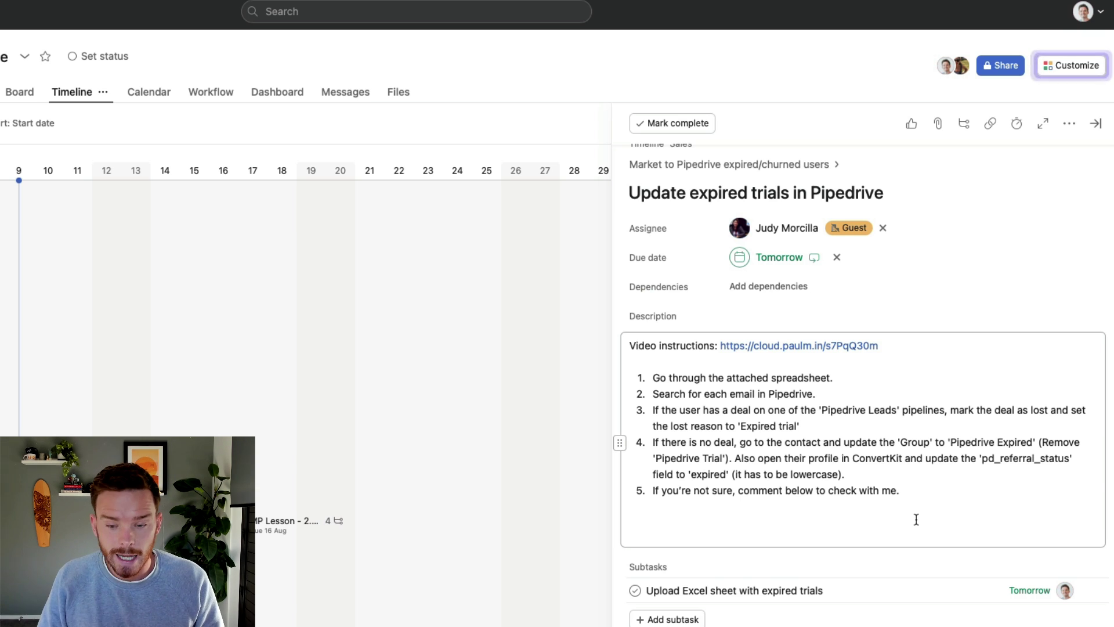
mouse_move(780, 347)
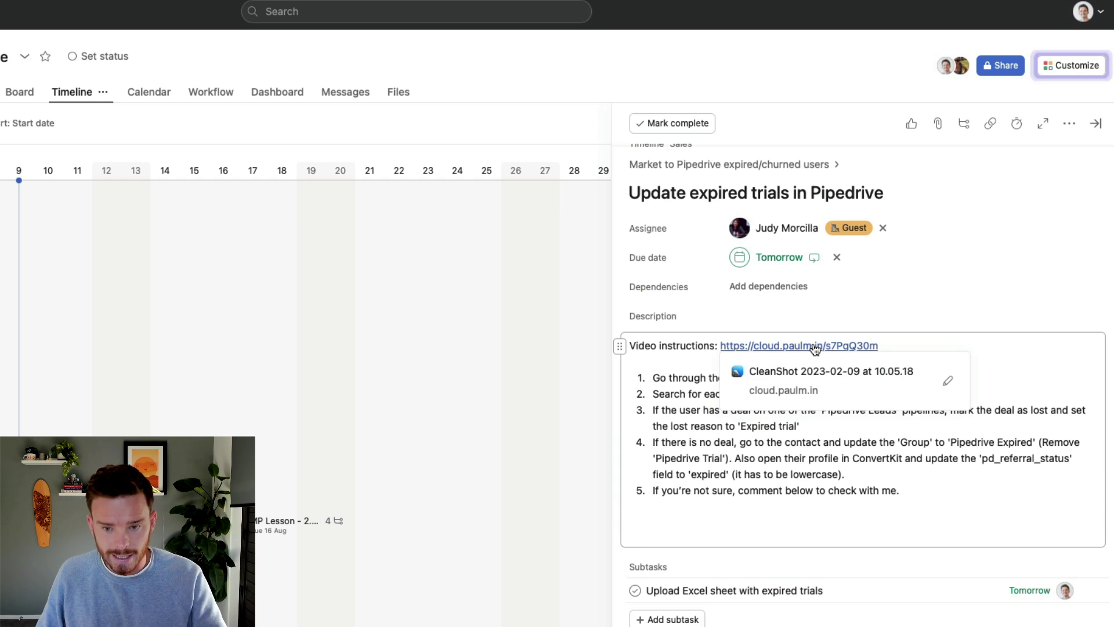
drag(924, 484, 653, 394)
click(772, 459)
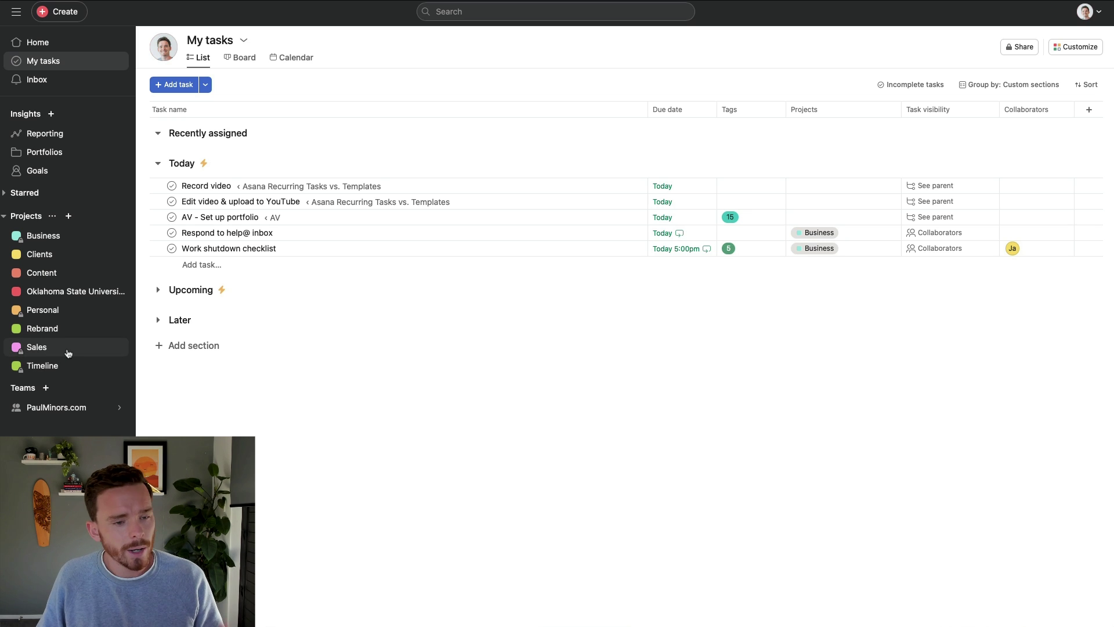
- Create a new task named 'Submit monthly report'
click(56, 13)
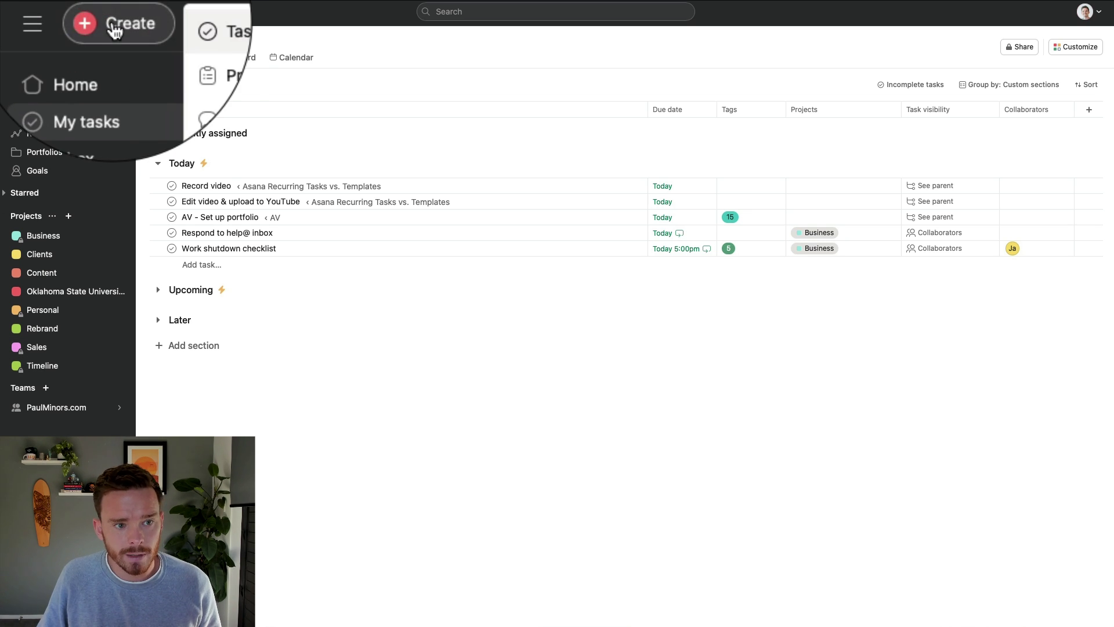
click(123, 17)
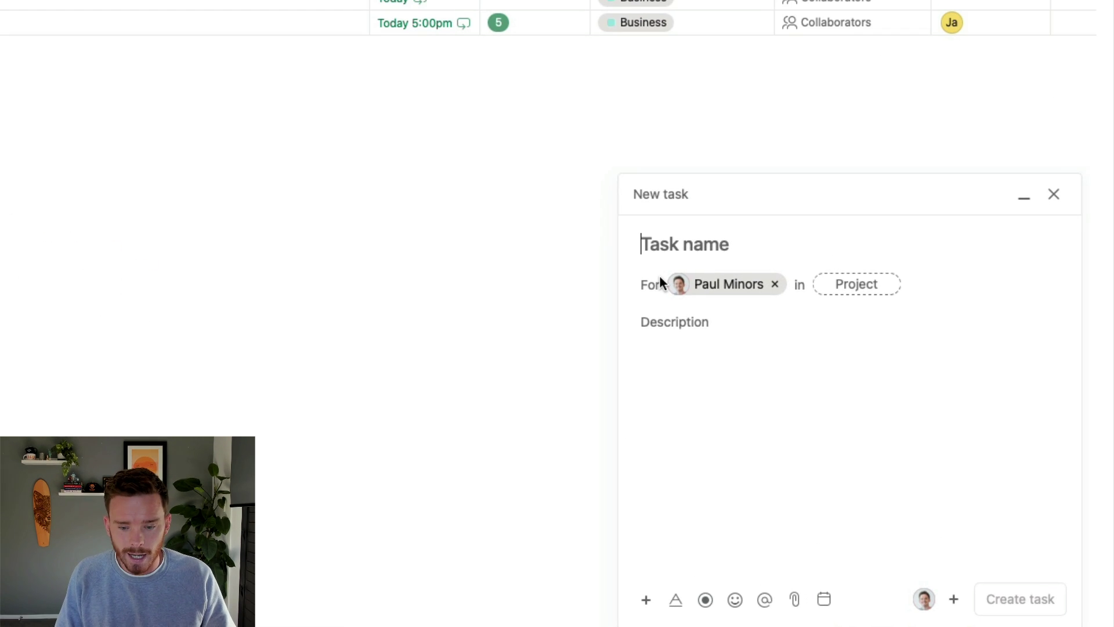
text(Submit we)
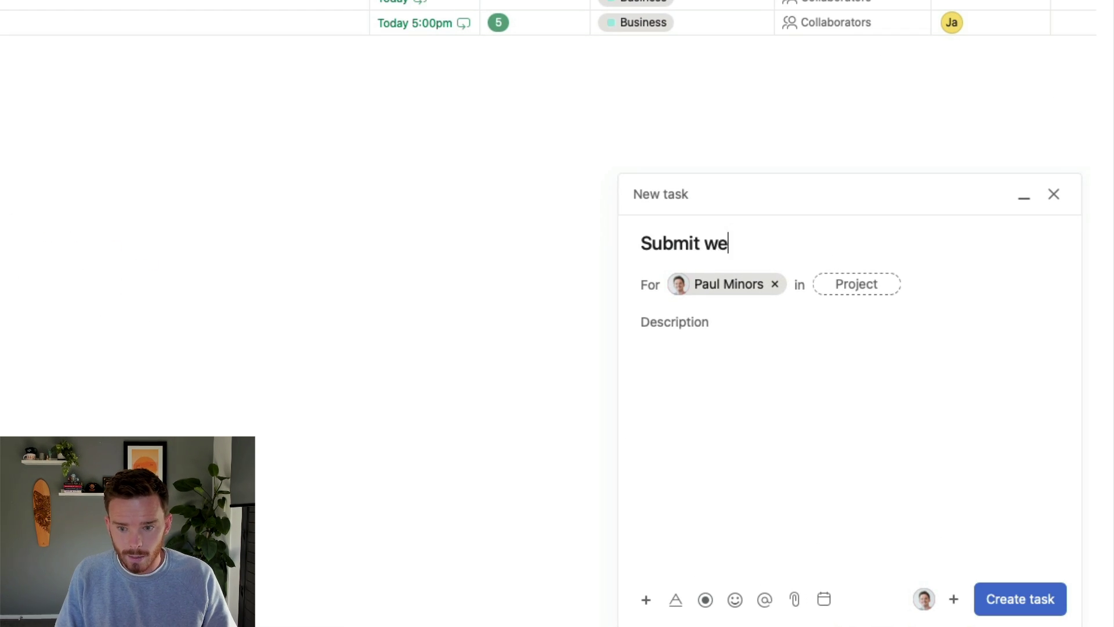
key(BackSpace)
key(BackSpace)
text(monthly report)
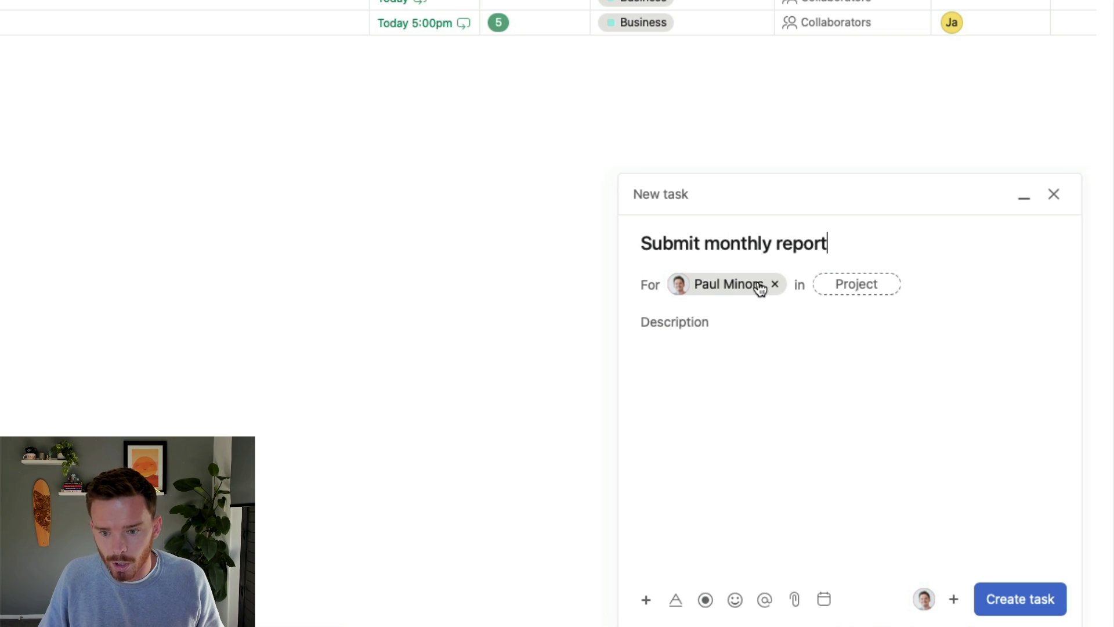
- Replace the task's assignee with the intended teammate, found by searching their name
click(760, 288)
click(718, 301)
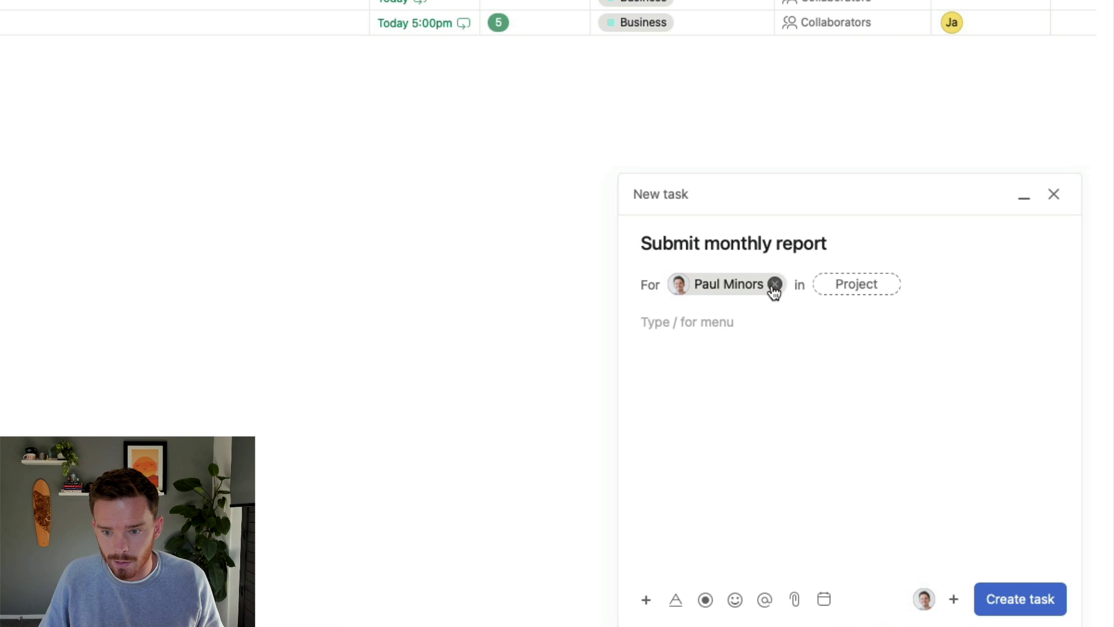
click(773, 286)
click(717, 279)
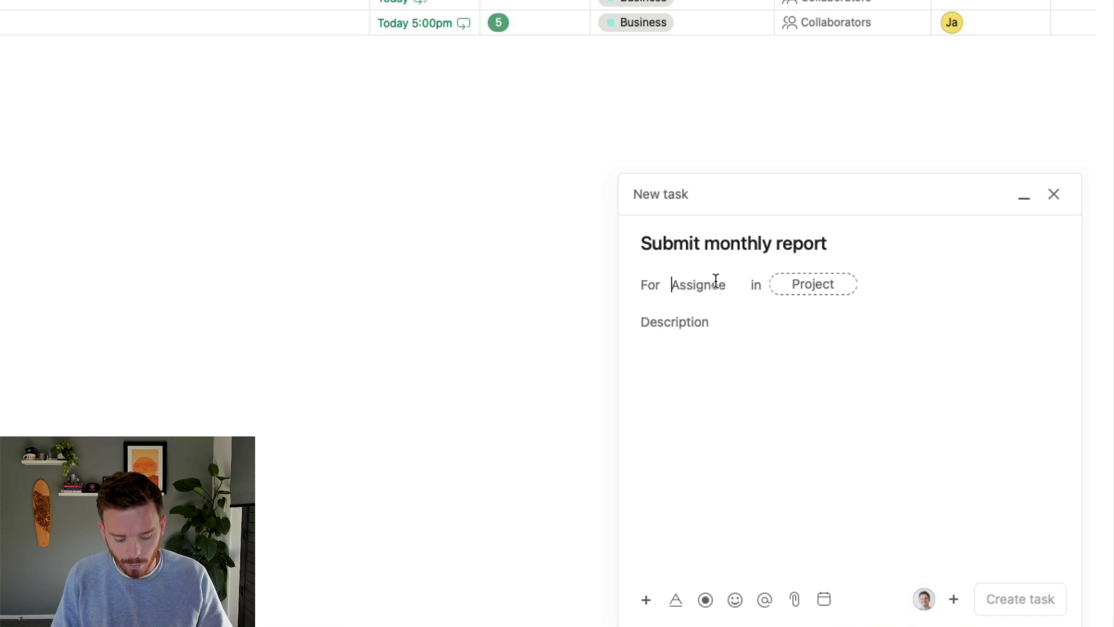
text(war)
key(BackSpace)
key(BackSpace)
key(BackSpace)
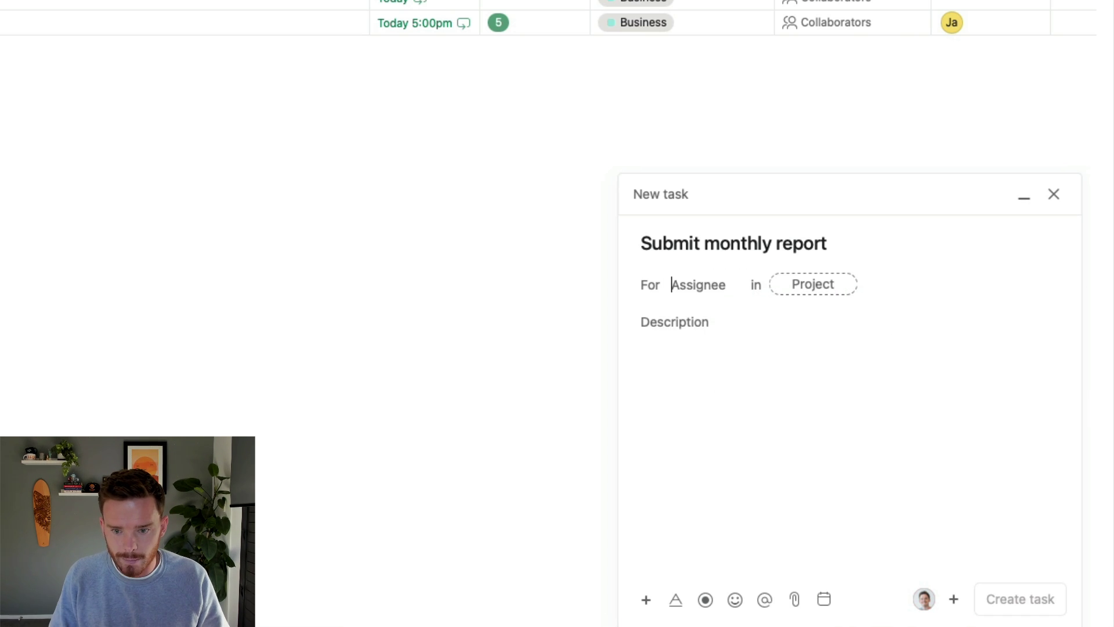
text(paul)
key(Return)
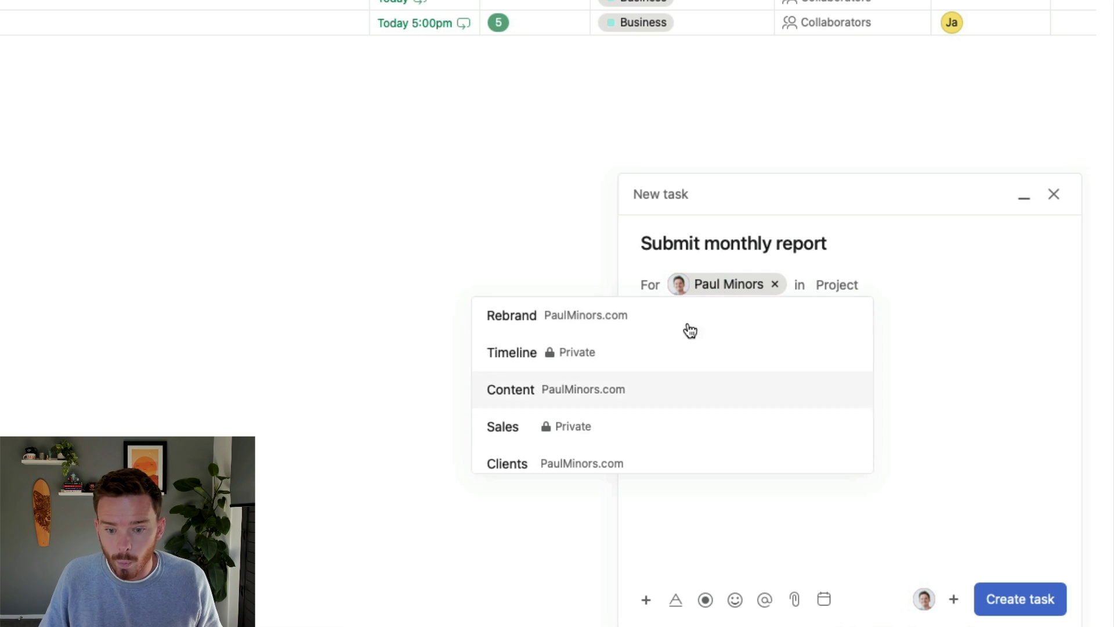
- Put it in Sales > Consulting with description 'Report needs to be submitted to X via email'
click(662, 433)
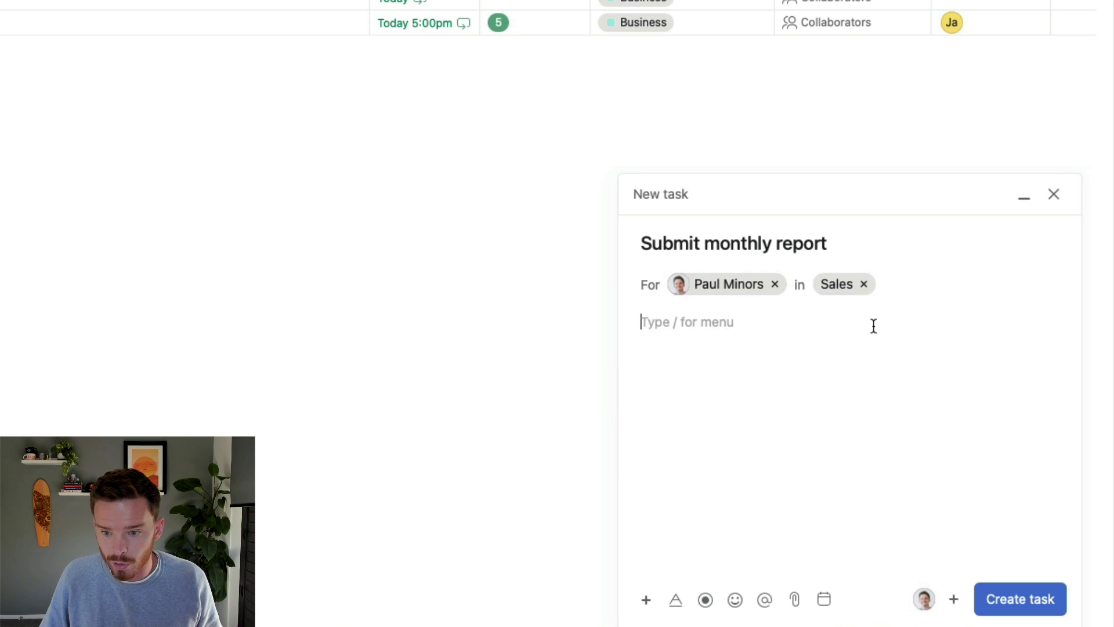
click(897, 285)
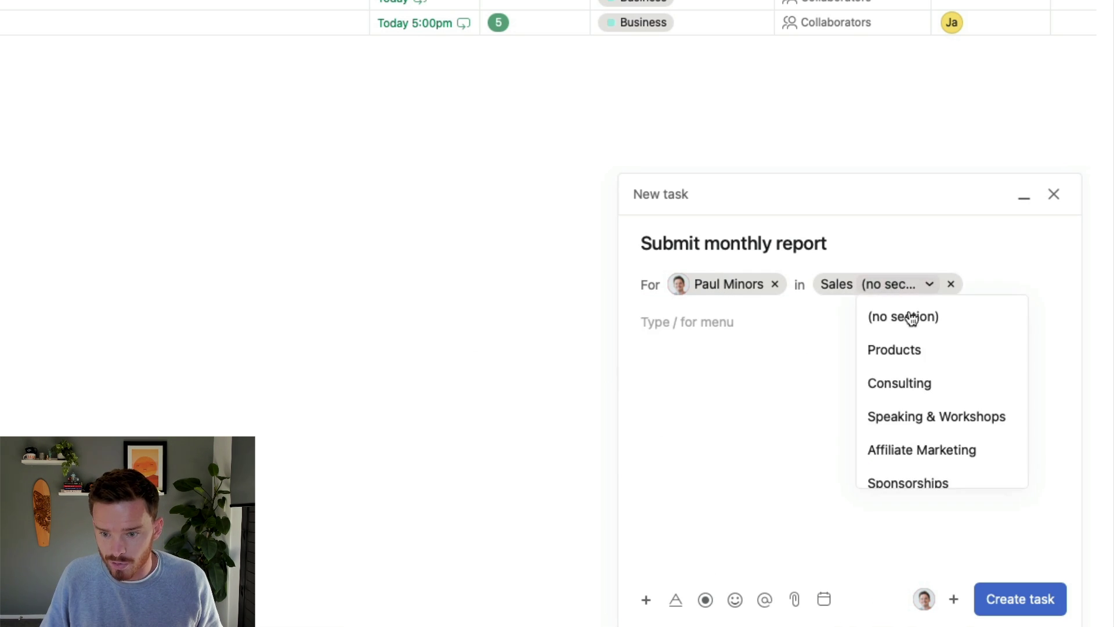
click(918, 384)
click(801, 329)
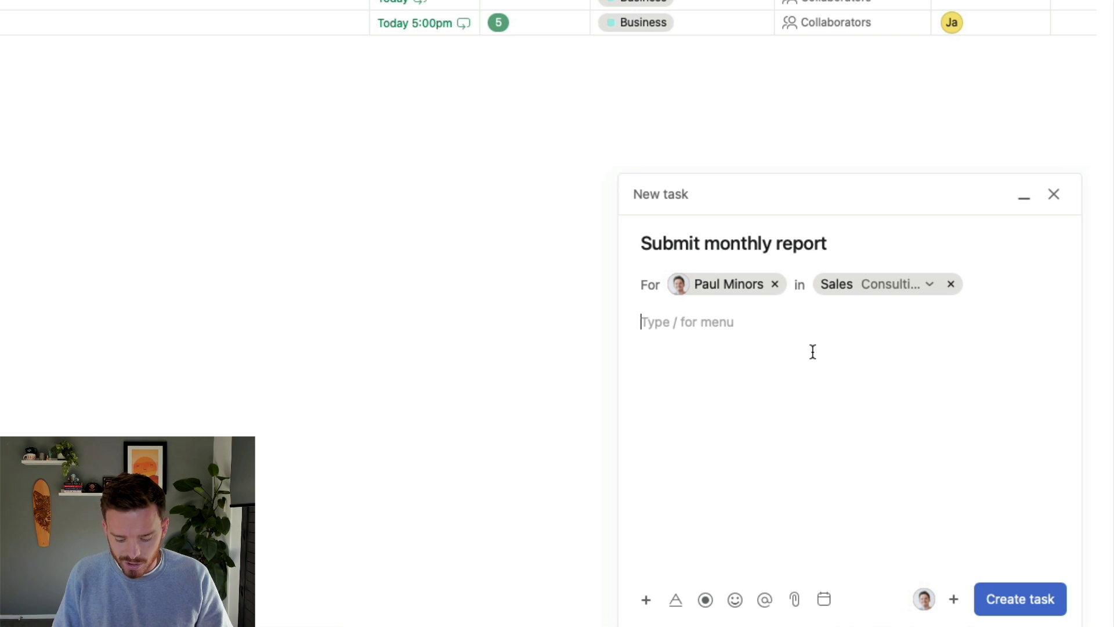
text(Repor)
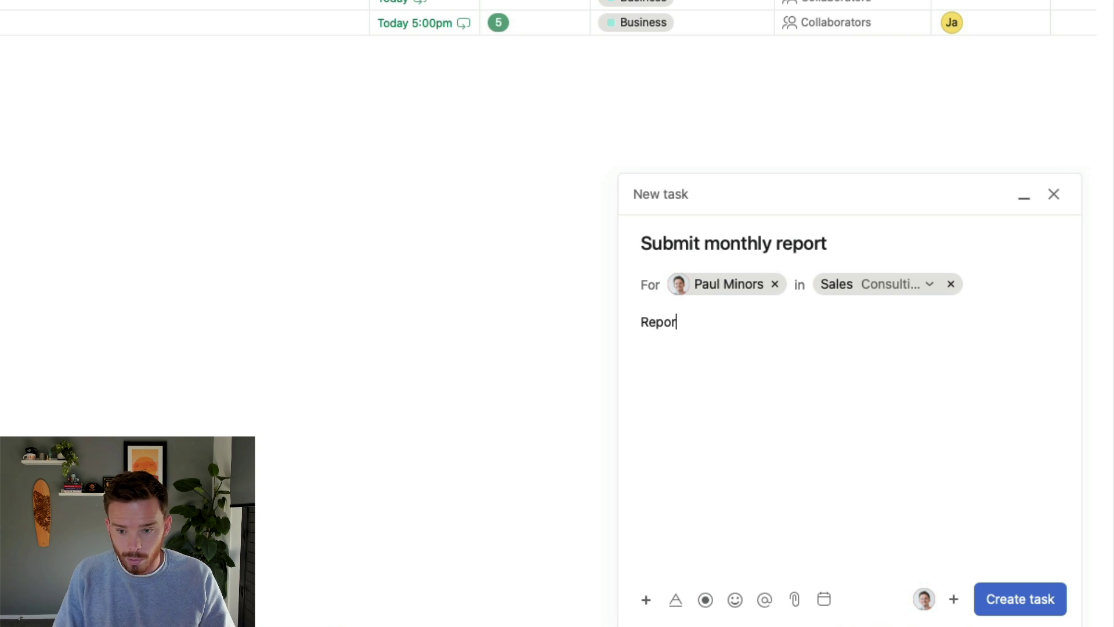
text(t needs to be subm)
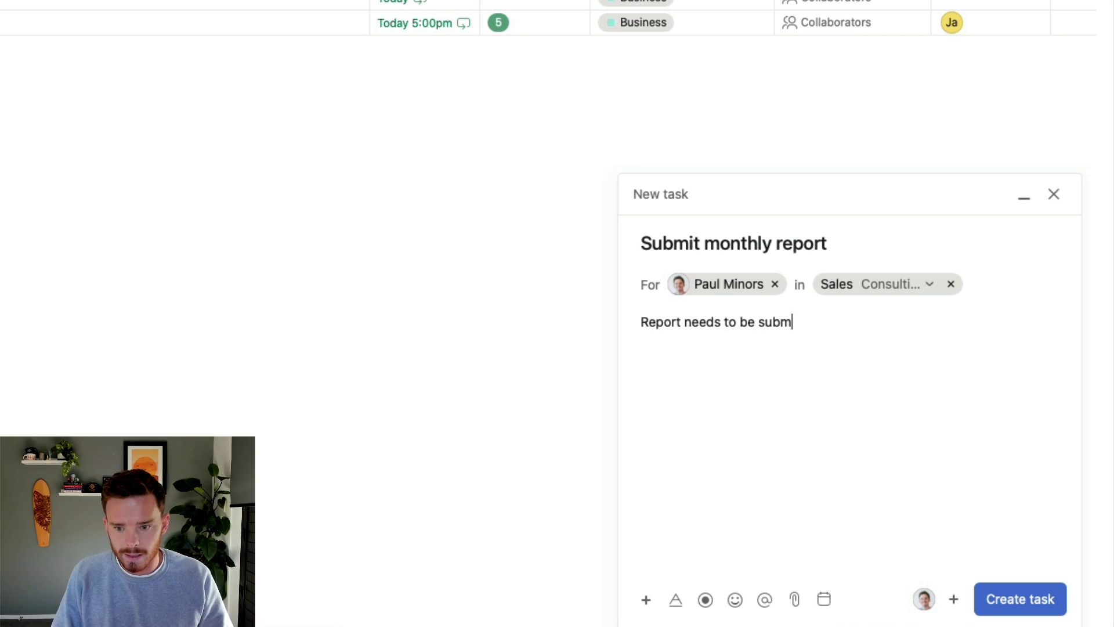
text(itted to X)
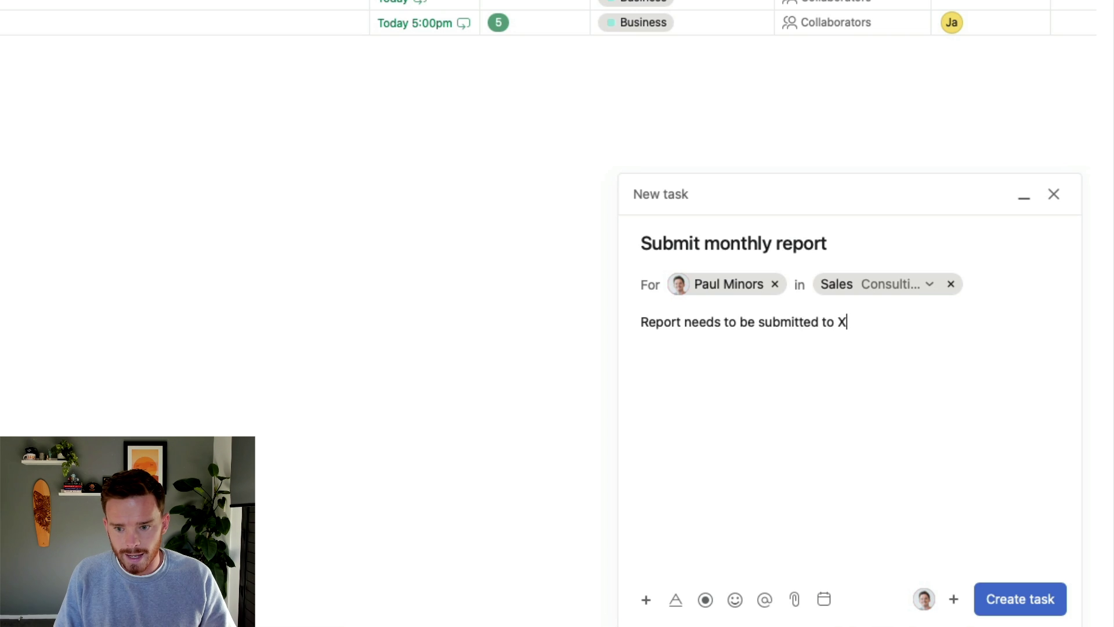
text( via )
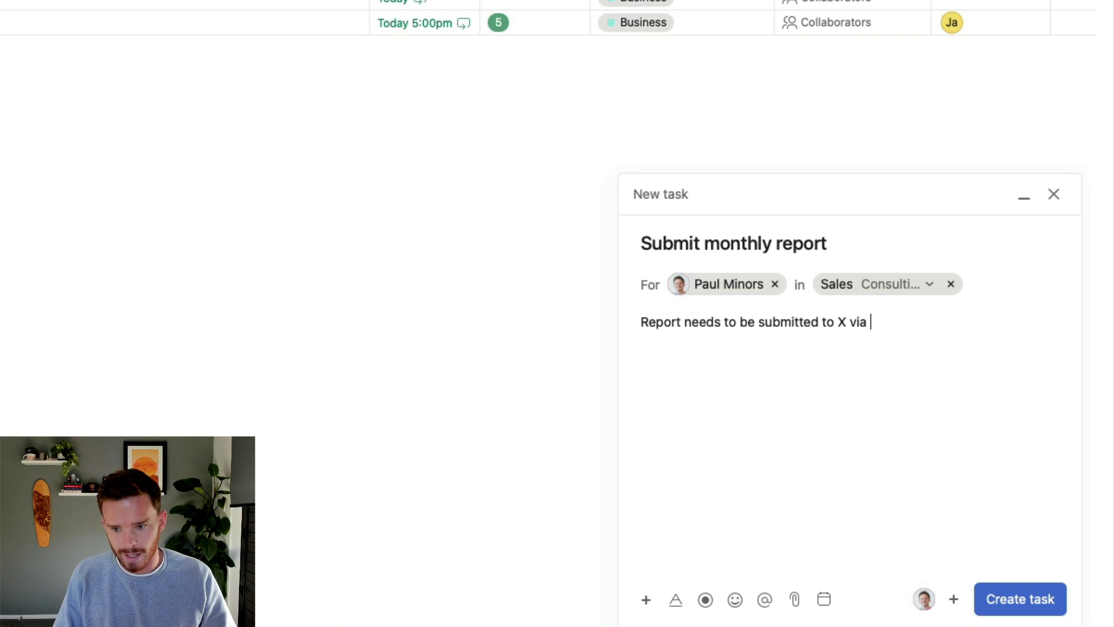
text(email.)
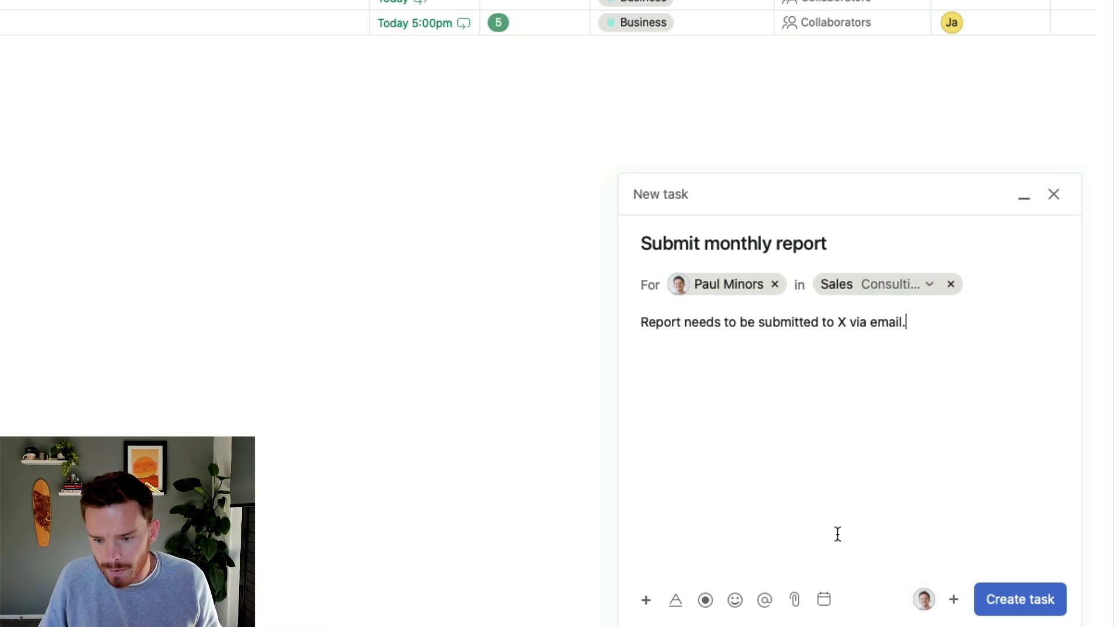
- Set the task's due date to 1 September 2023
click(824, 598)
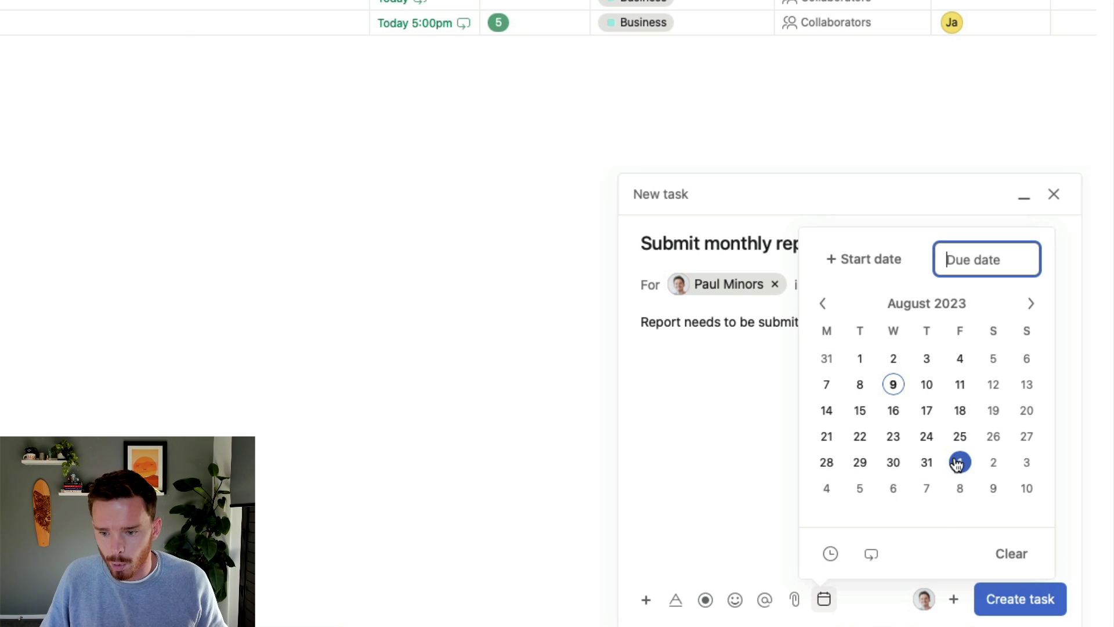
click(1031, 303)
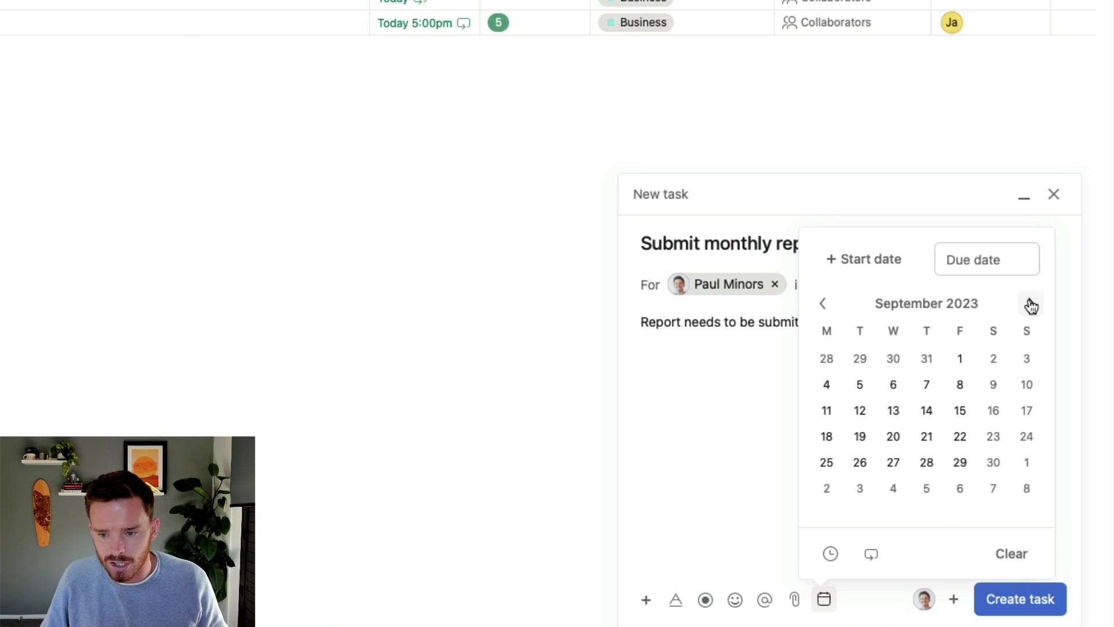
click(962, 358)
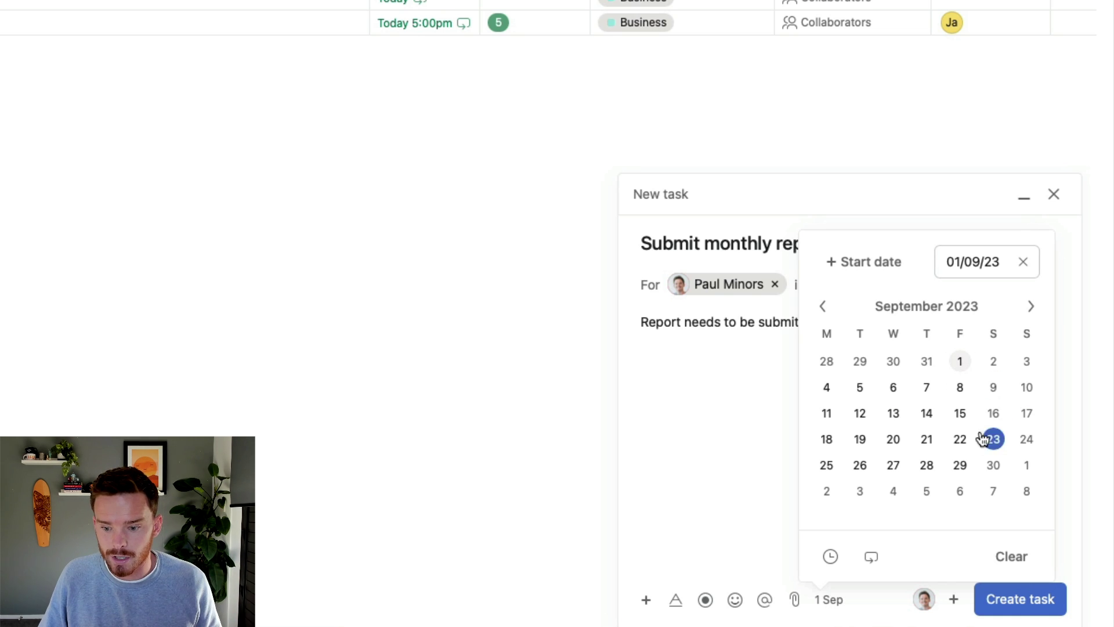
- Make the task repeat weekly on Monday through Friday
click(874, 560)
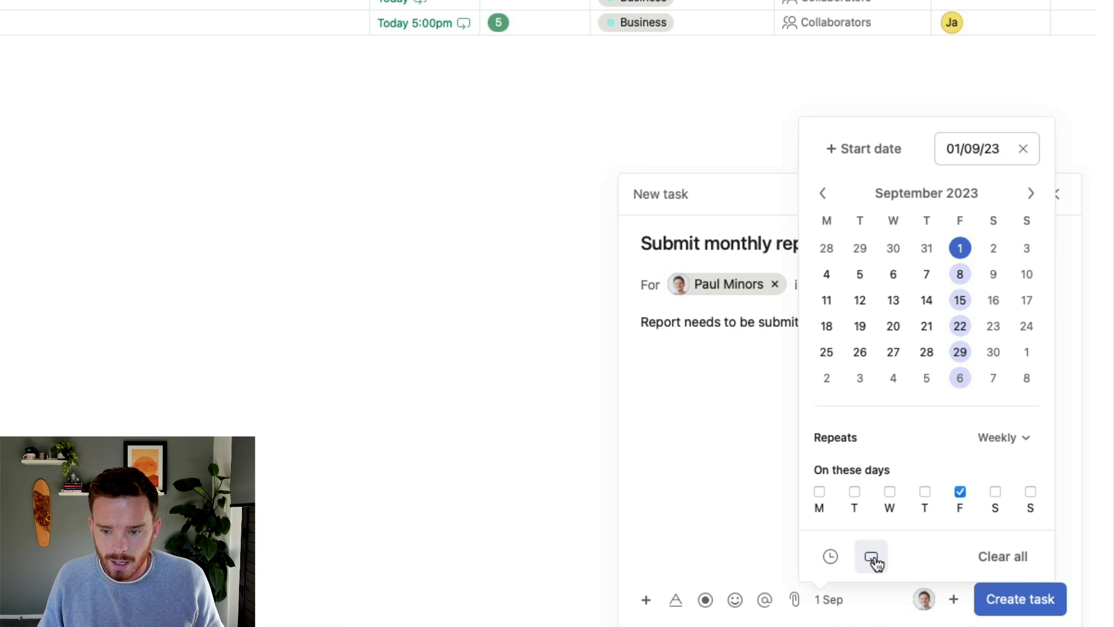
click(1007, 439)
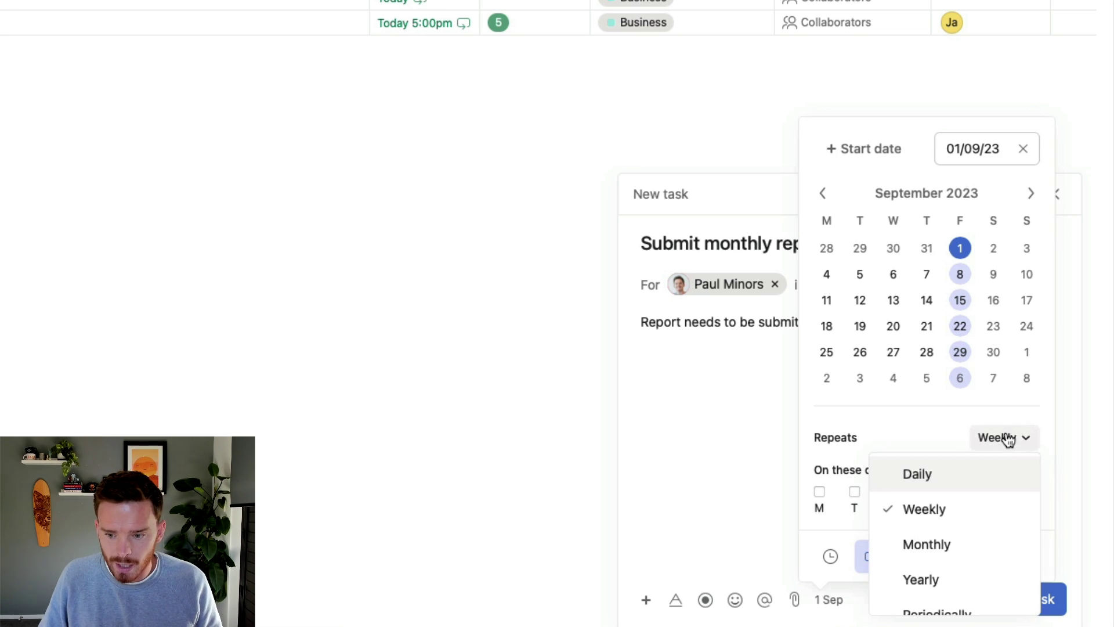
click(991, 472)
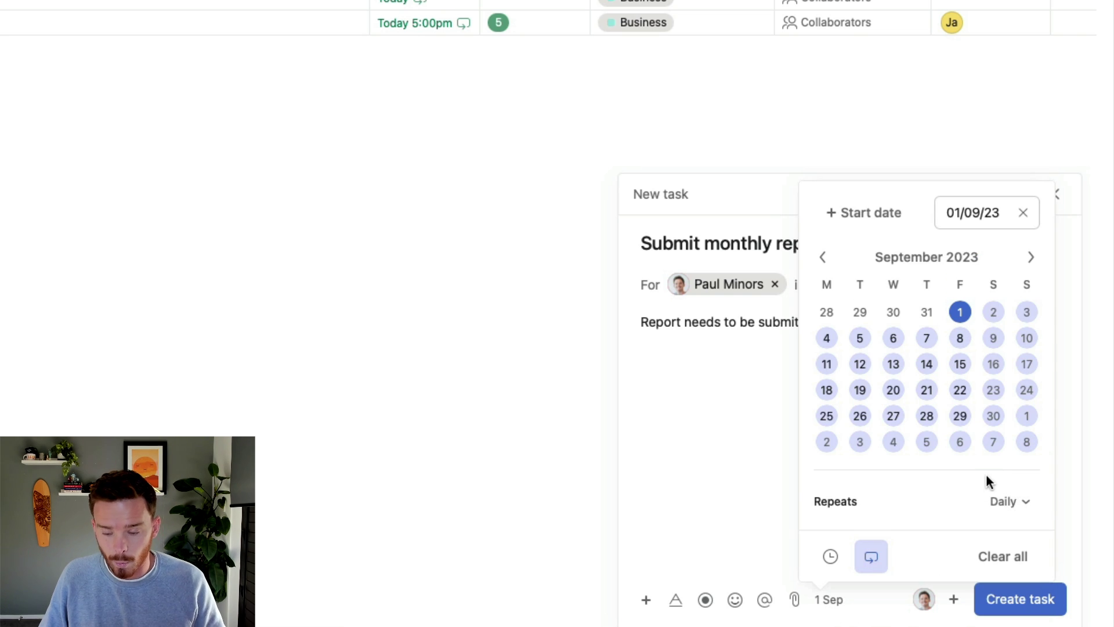
click(995, 500)
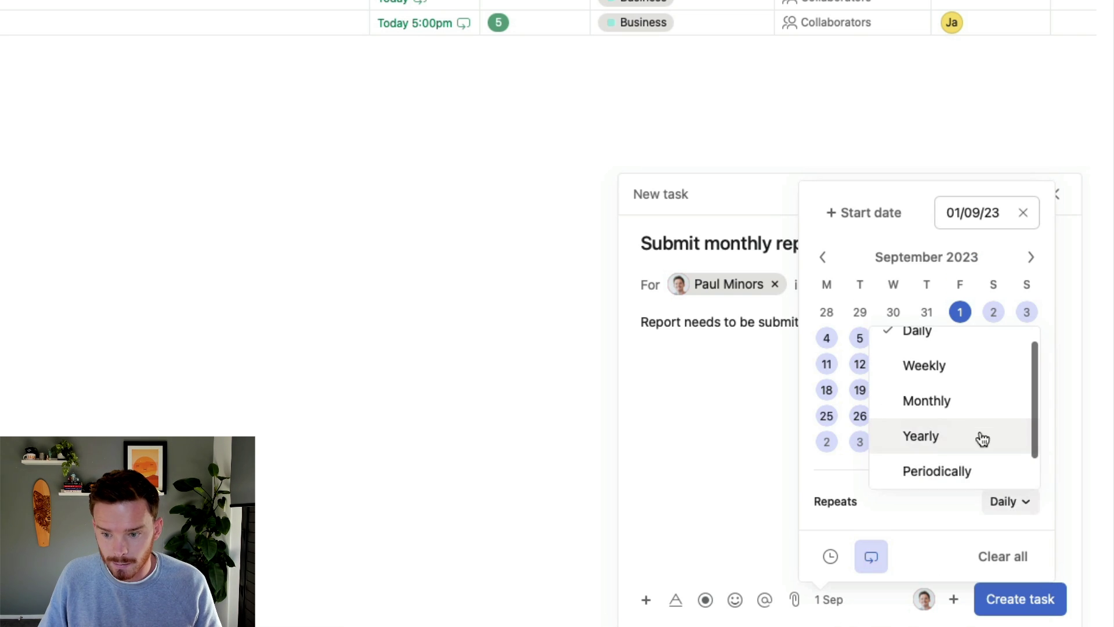
click(952, 364)
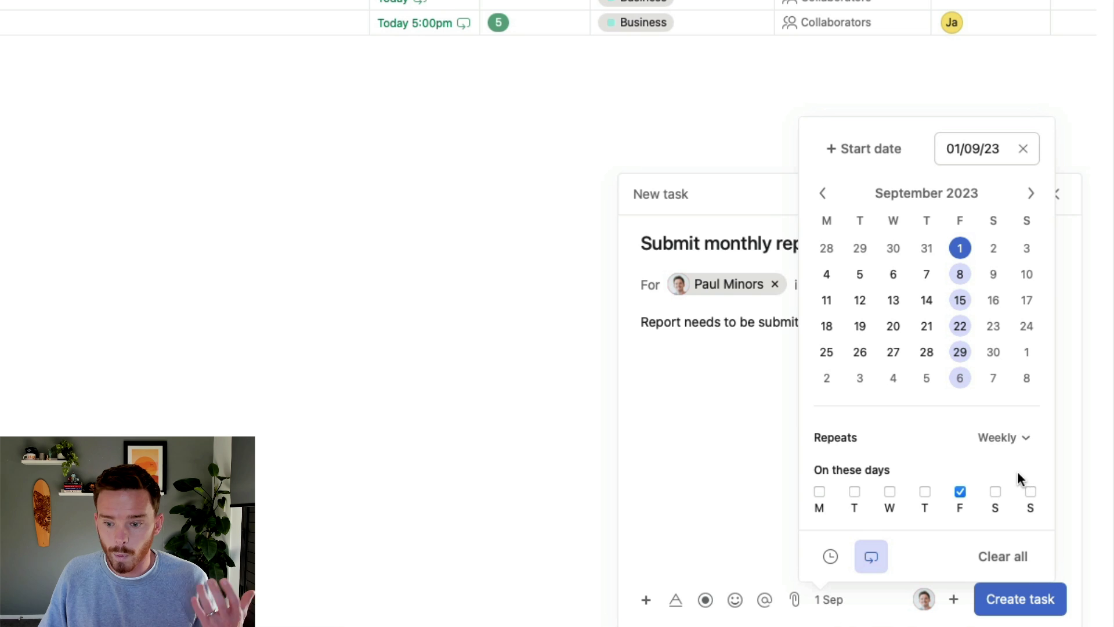
click(889, 492)
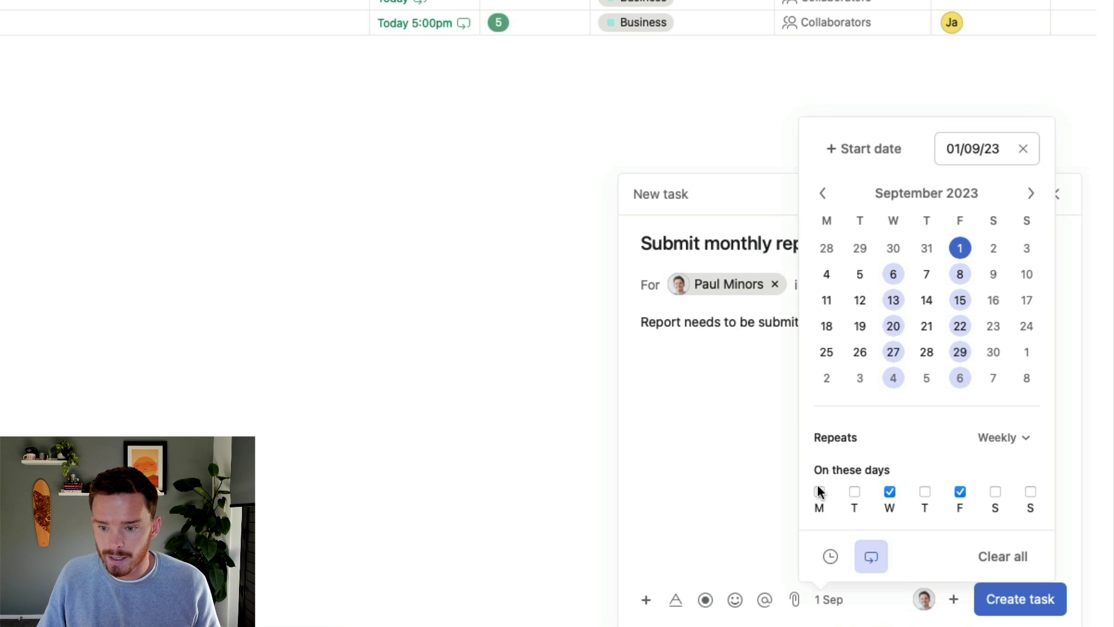
click(819, 491)
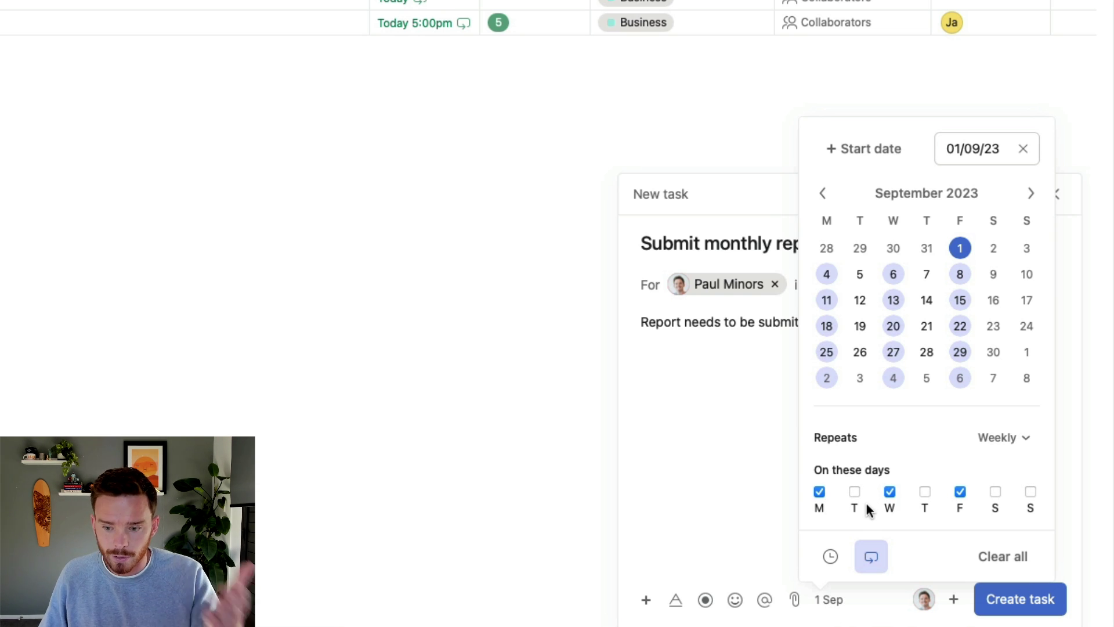
click(925, 492)
click(855, 492)
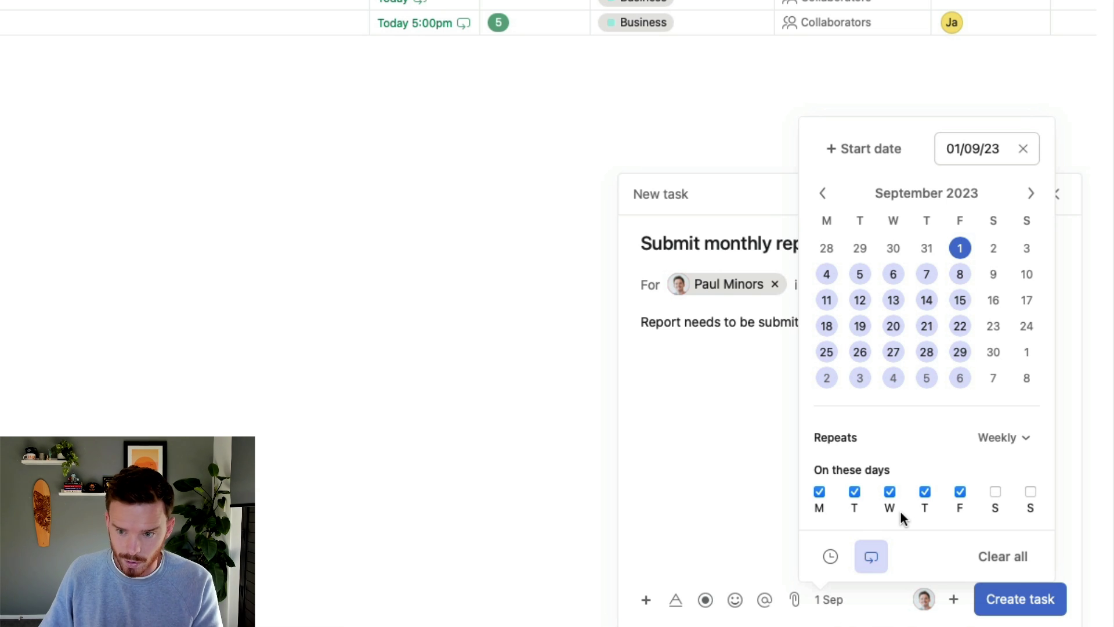
click(1002, 437)
- Switch the repeat to Monthly, keeping the first week of the month
click(967, 531)
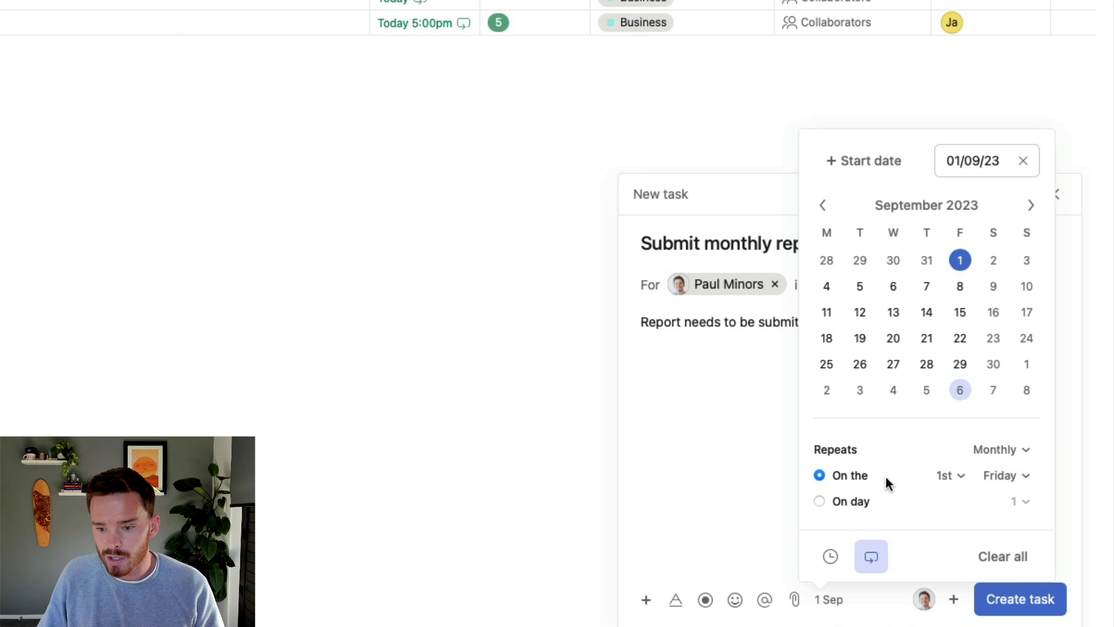
click(953, 474)
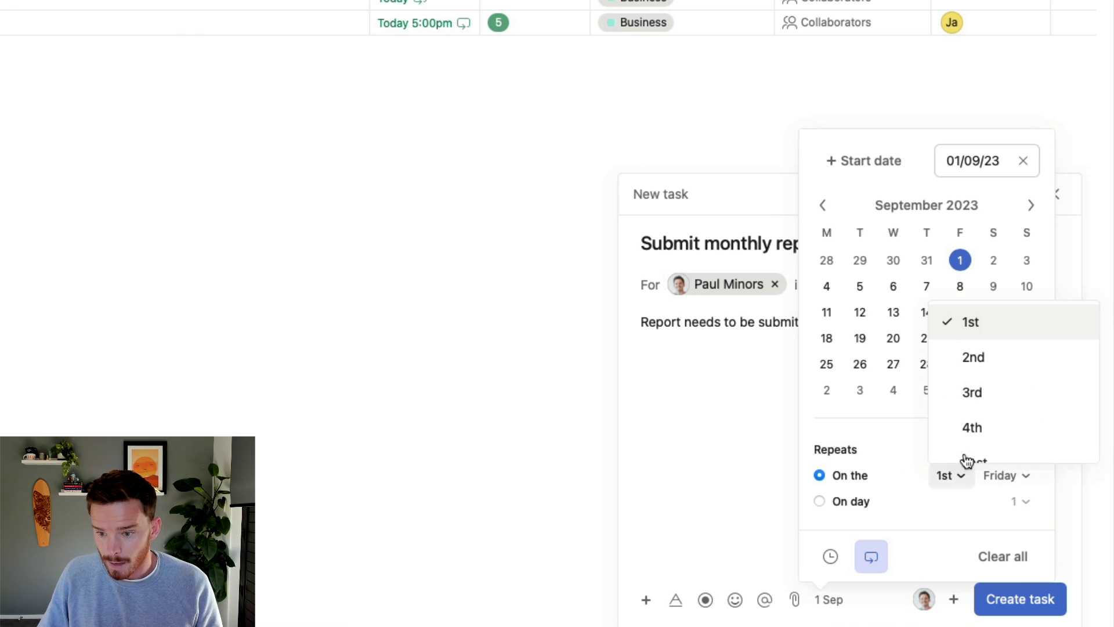
scroll(1018, 406, up, 1)
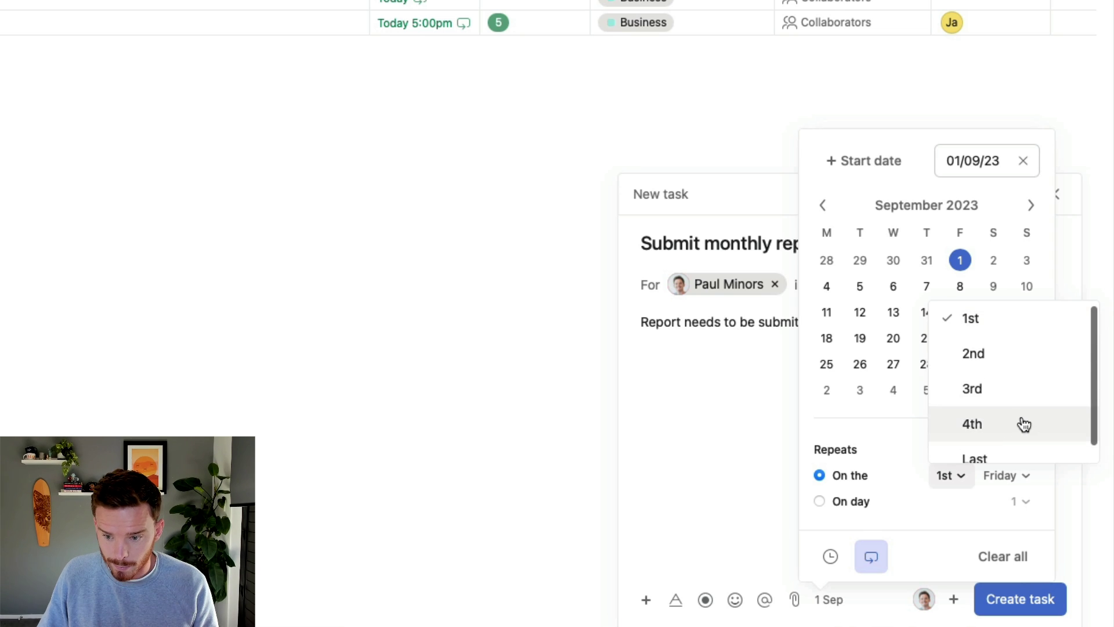
scroll(1007, 389, down, 1)
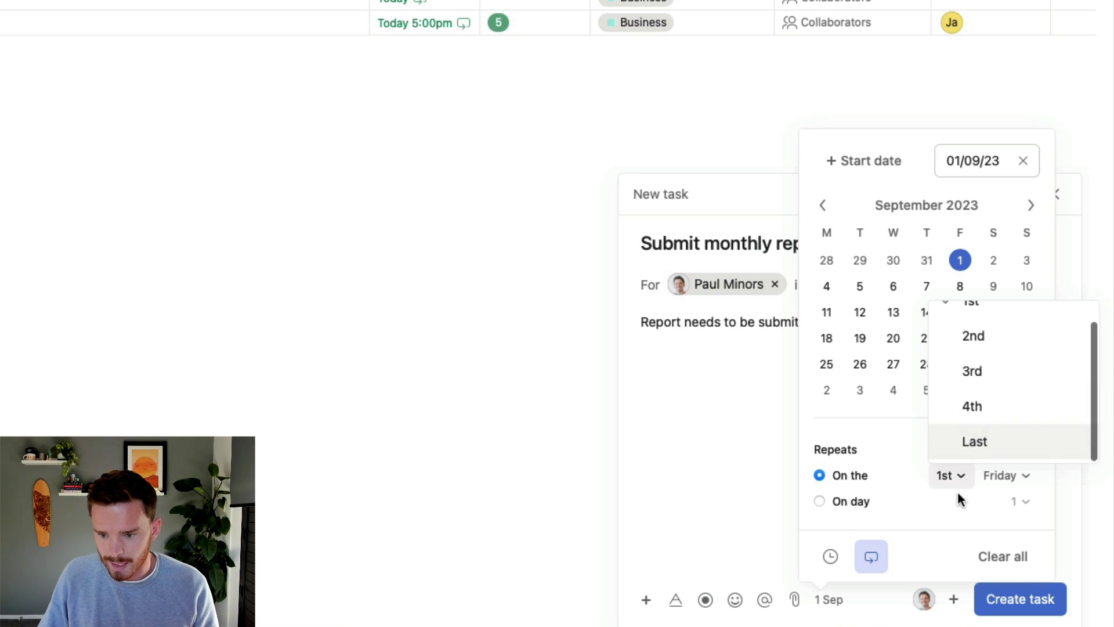
click(1010, 479)
scroll(975, 416, down, 1)
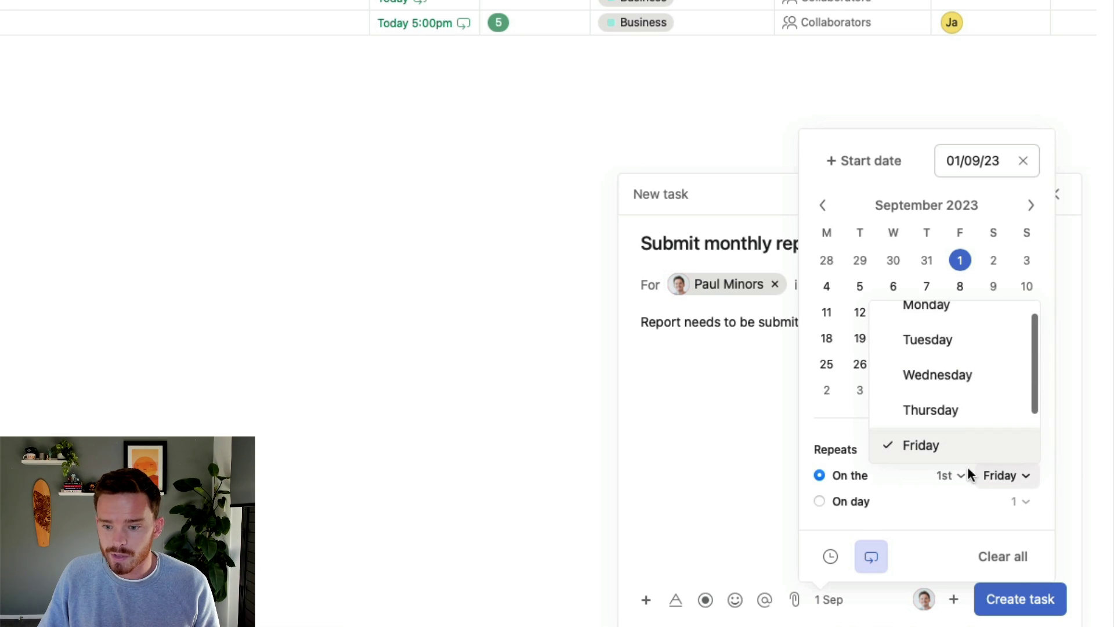
click(949, 477)
click(949, 477)
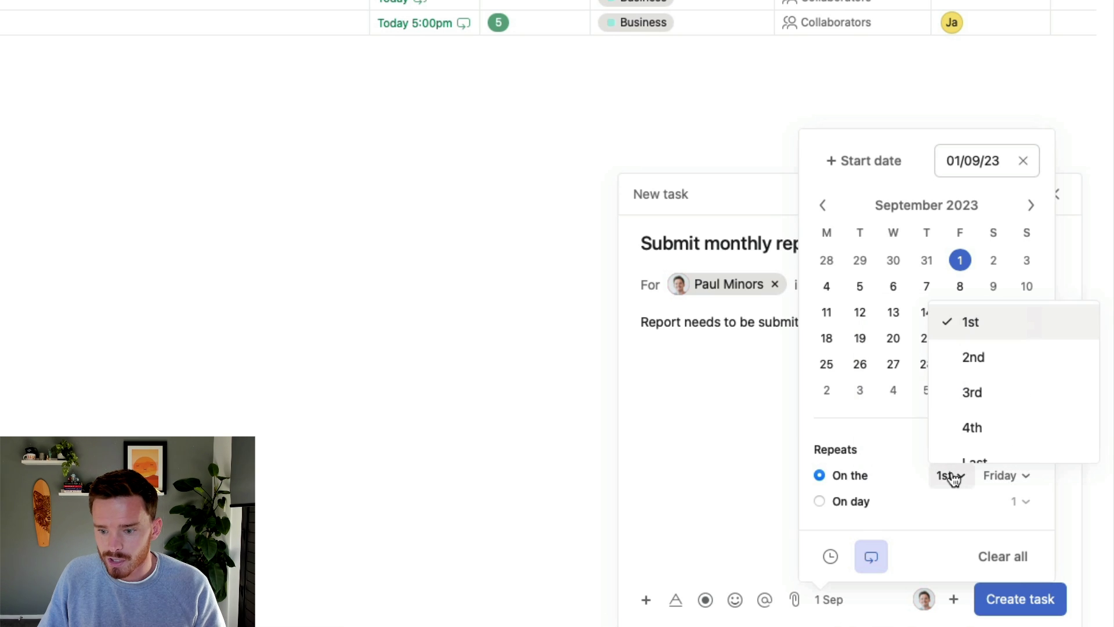
scroll(963, 330, up, 1)
click(969, 316)
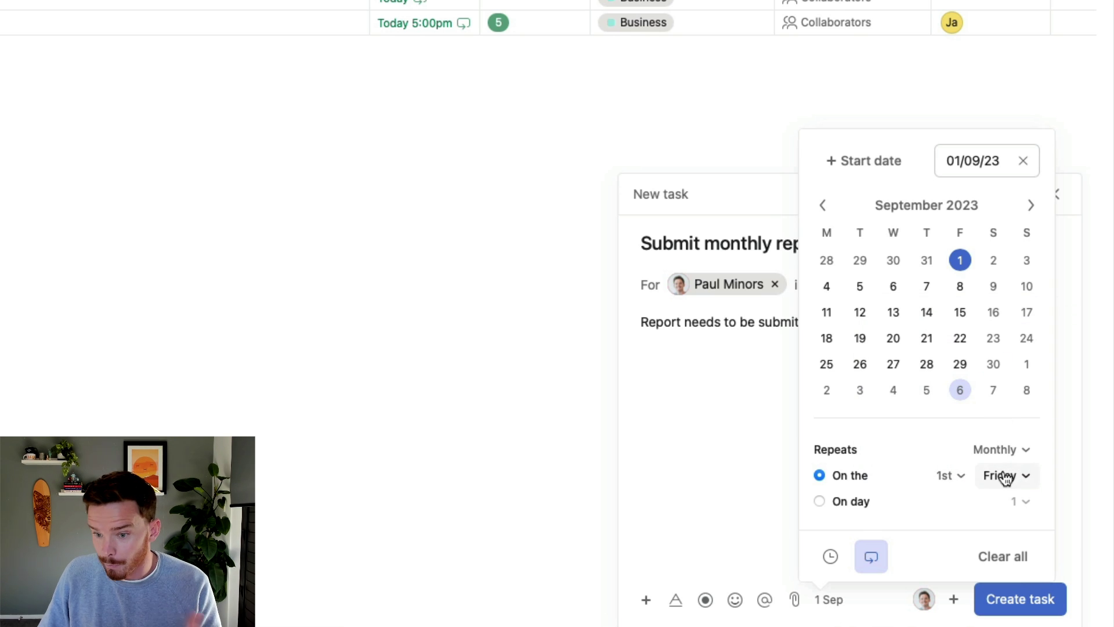
- After trying day 1, keep monthly repeats on the 1st Friday and preview October
click(852, 502)
click(1021, 502)
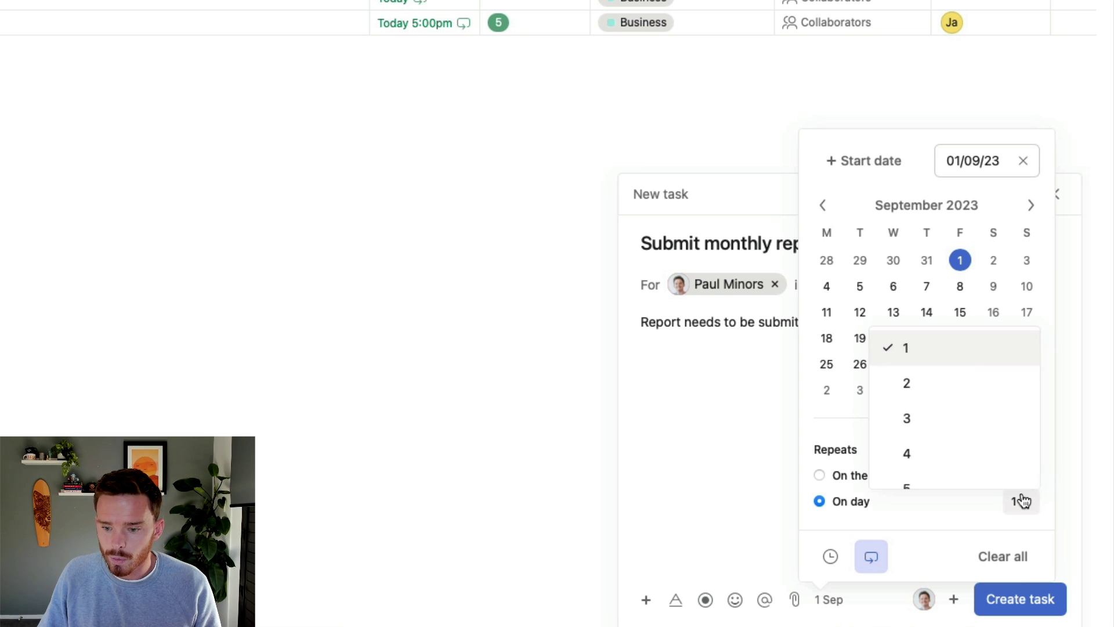
scroll(970, 353, down, 1)
scroll(978, 348, up, 1)
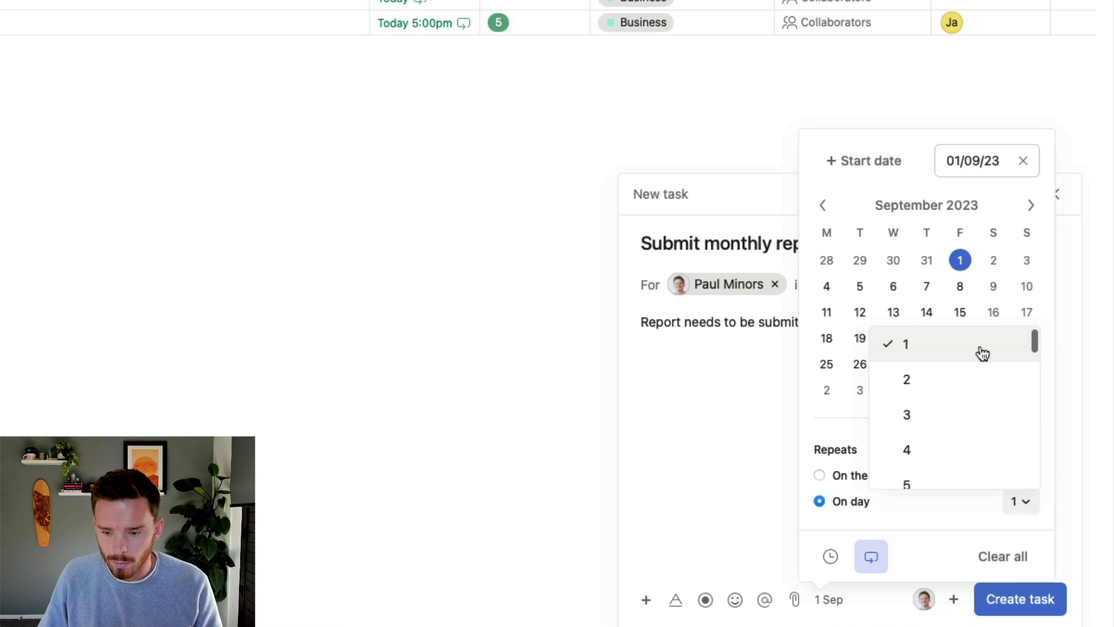
scroll(993, 401, down, 1)
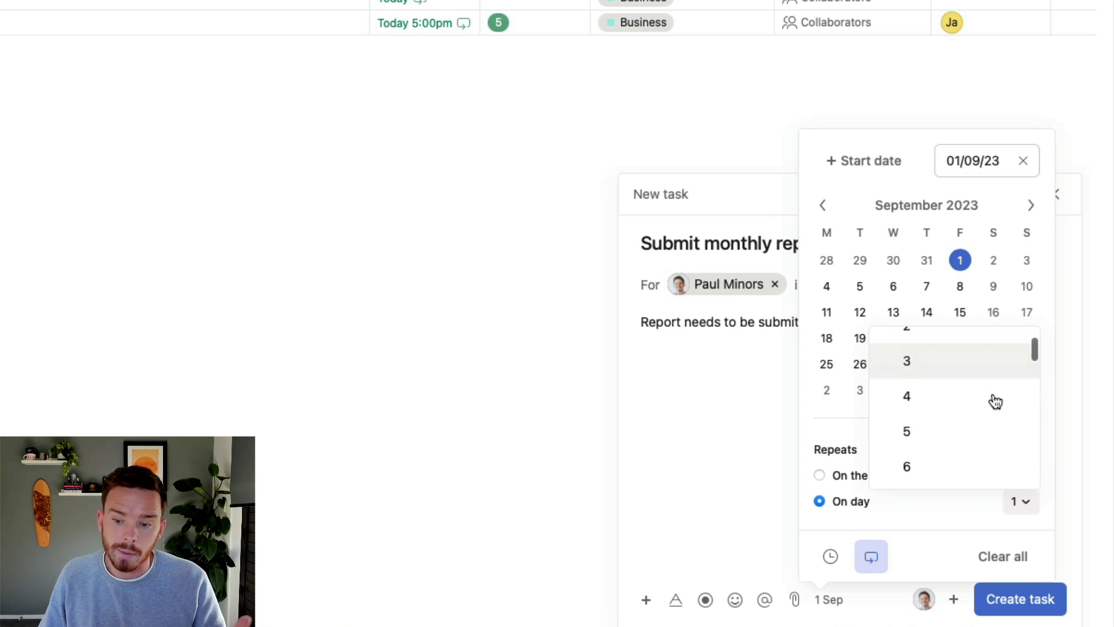
scroll(994, 400, down, 3)
scroll(995, 400, up, 4)
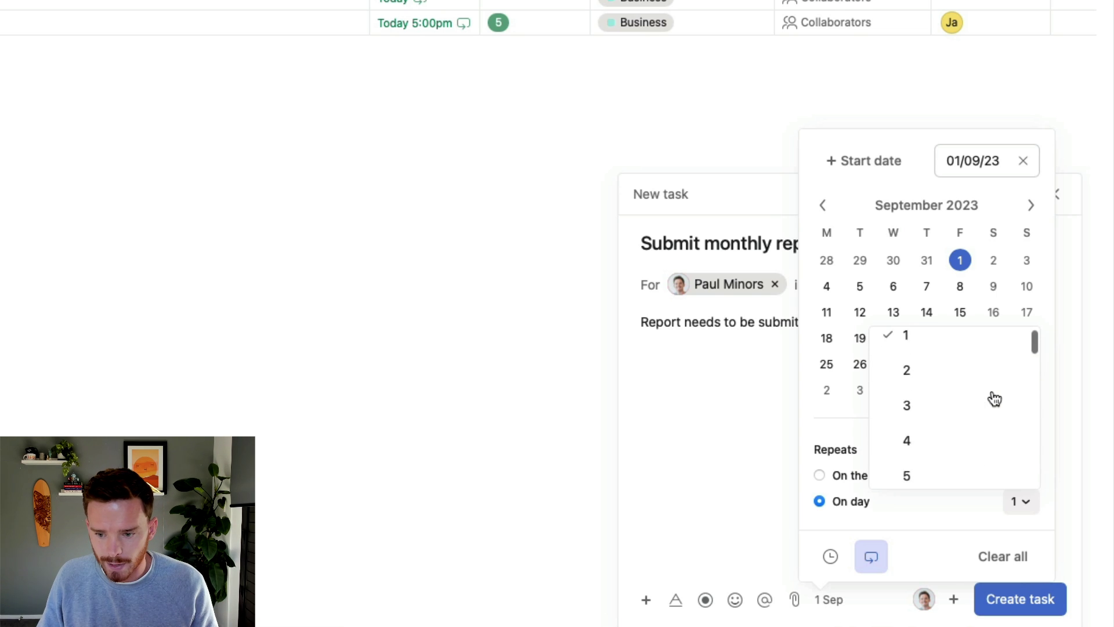
click(944, 510)
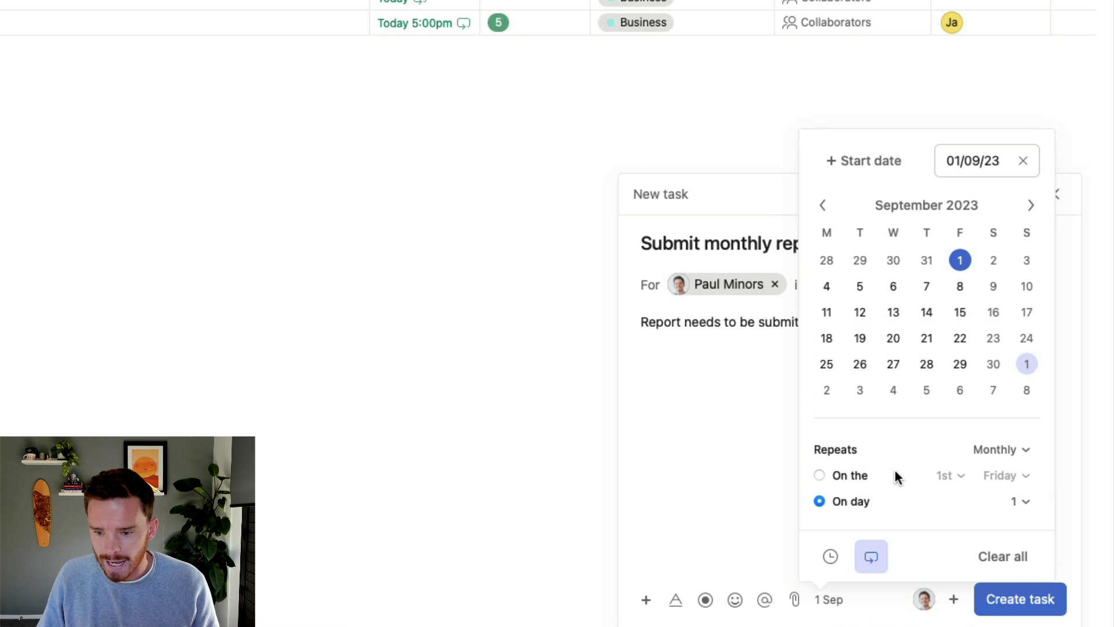
click(941, 474)
click(1012, 474)
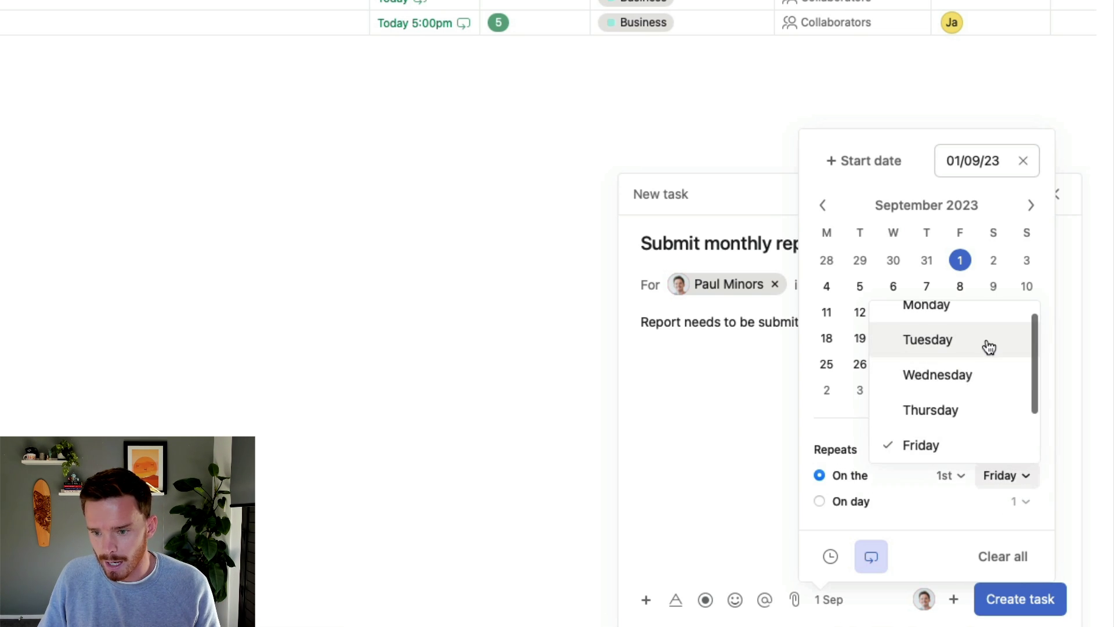
click(951, 445)
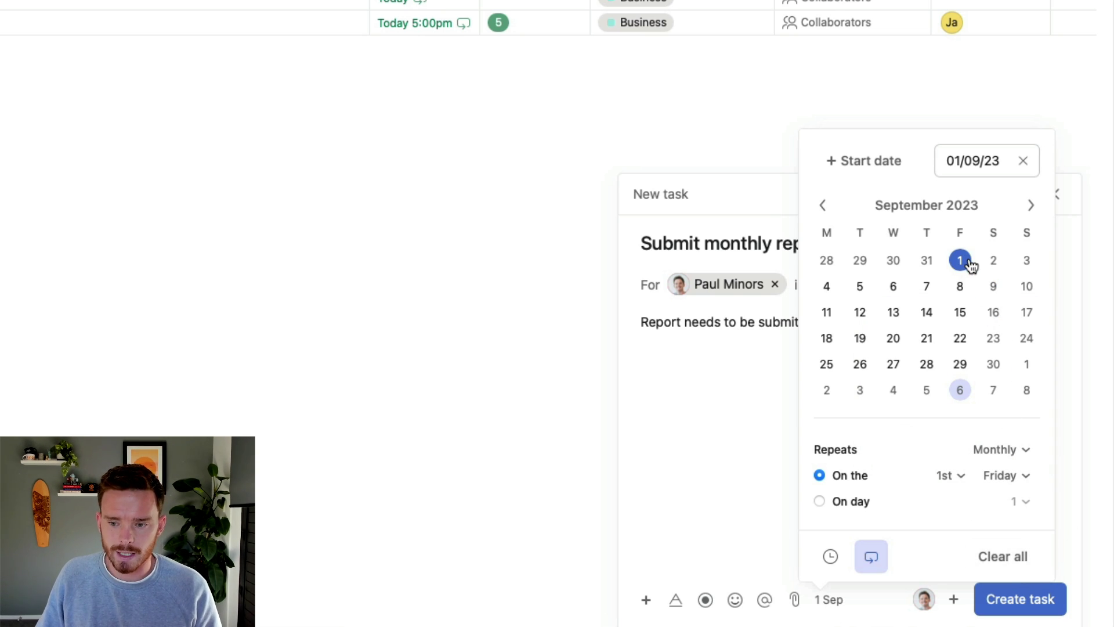
click(1031, 206)
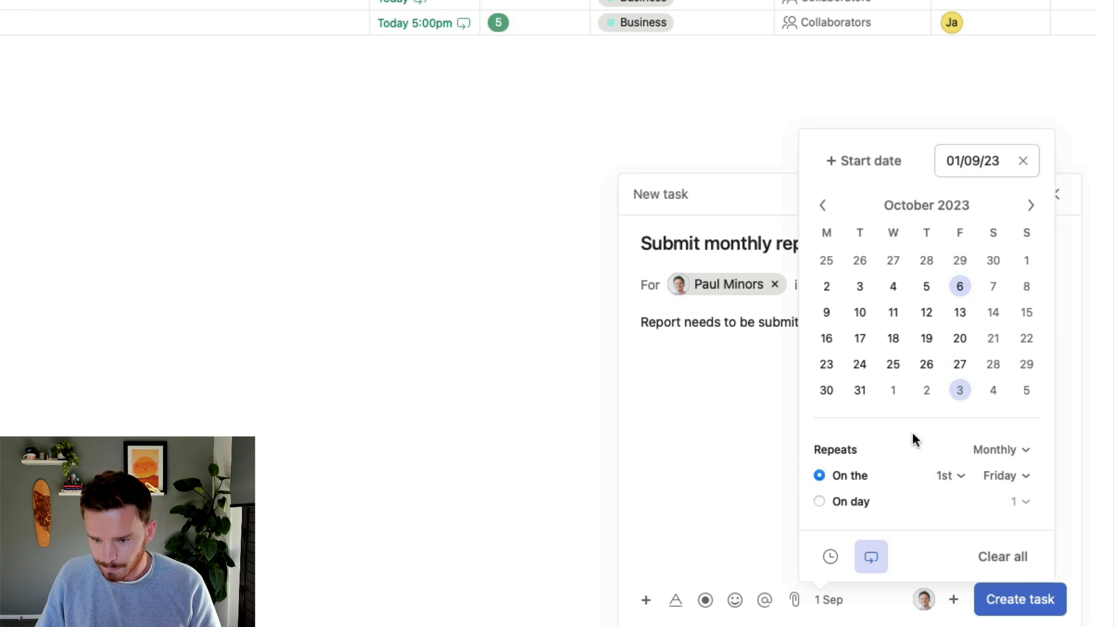
- Set the repeat to Periodically, 10 days after completion
click(1000, 447)
scroll(995, 499, down, 2)
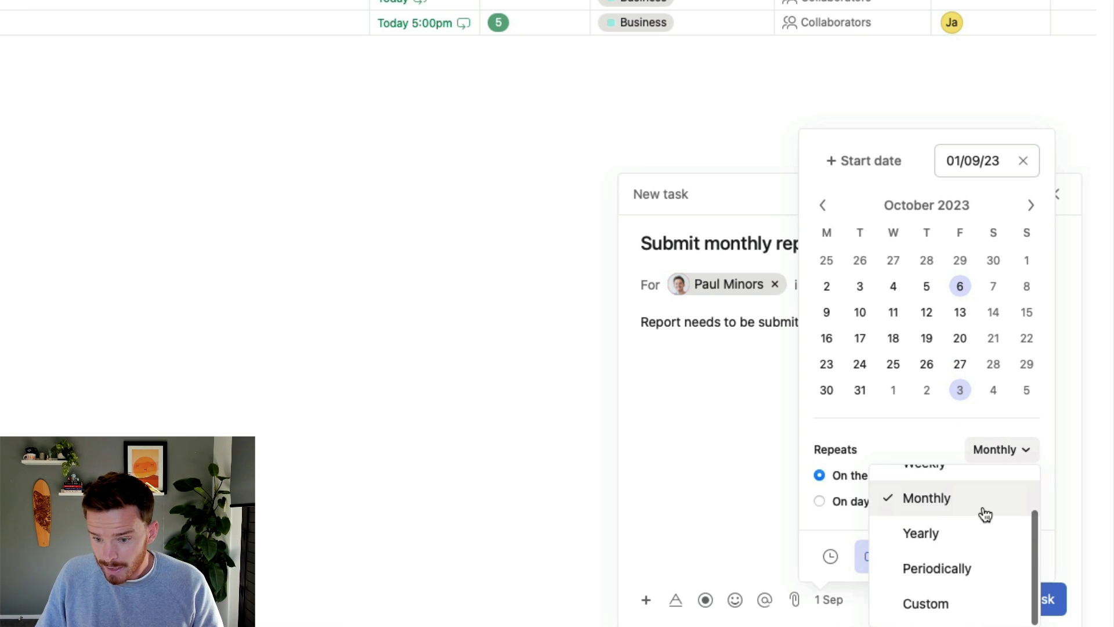
click(967, 542)
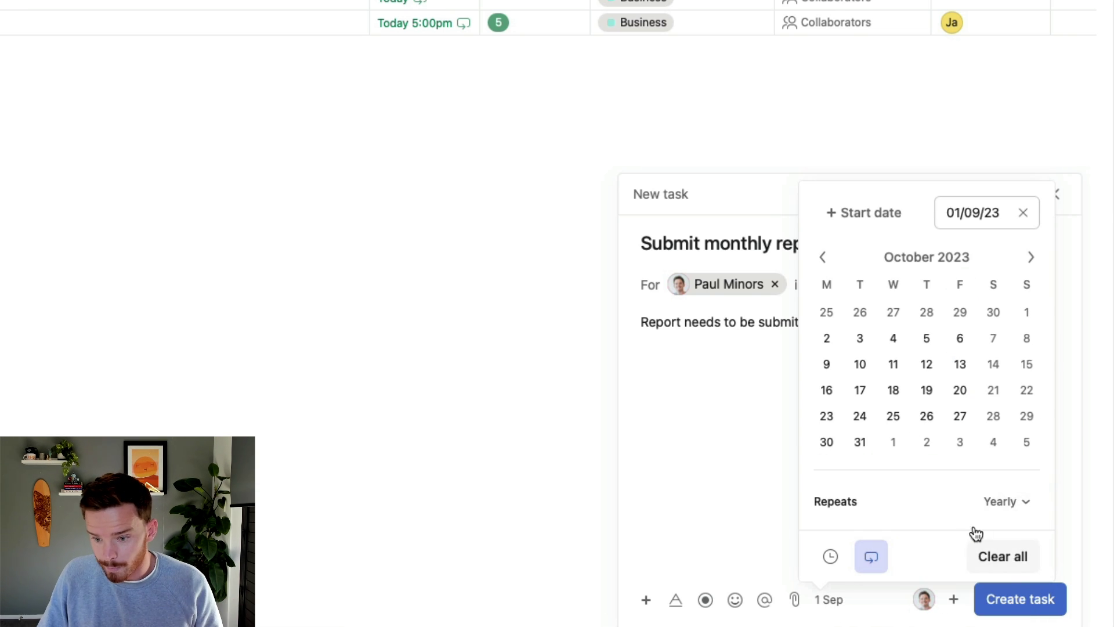
click(1015, 507)
scroll(989, 439, down, 1)
click(987, 436)
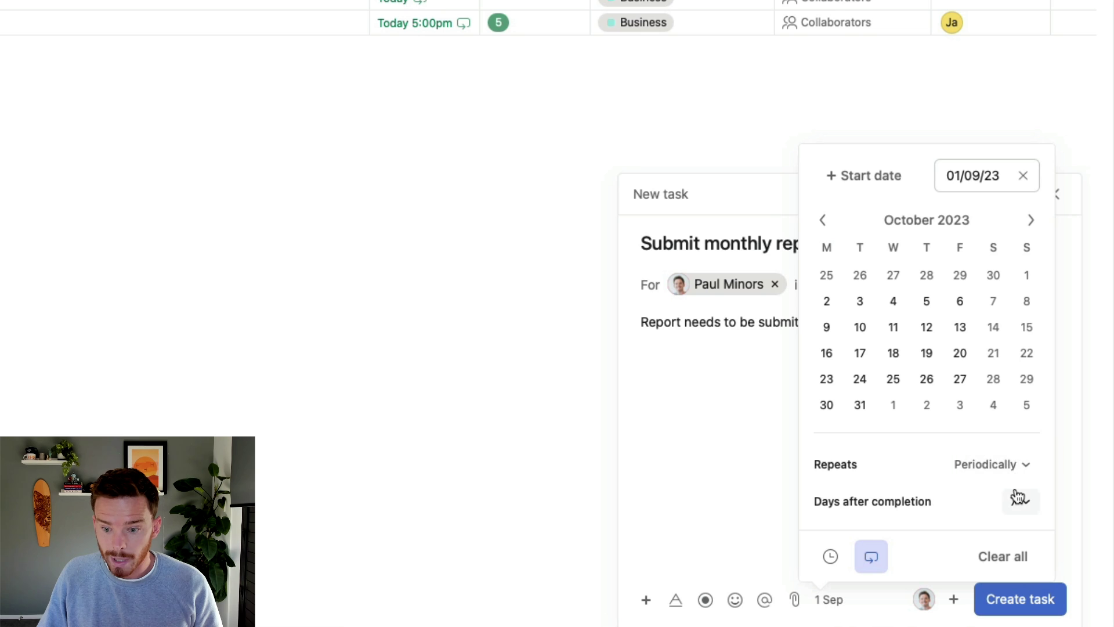
click(1019, 499)
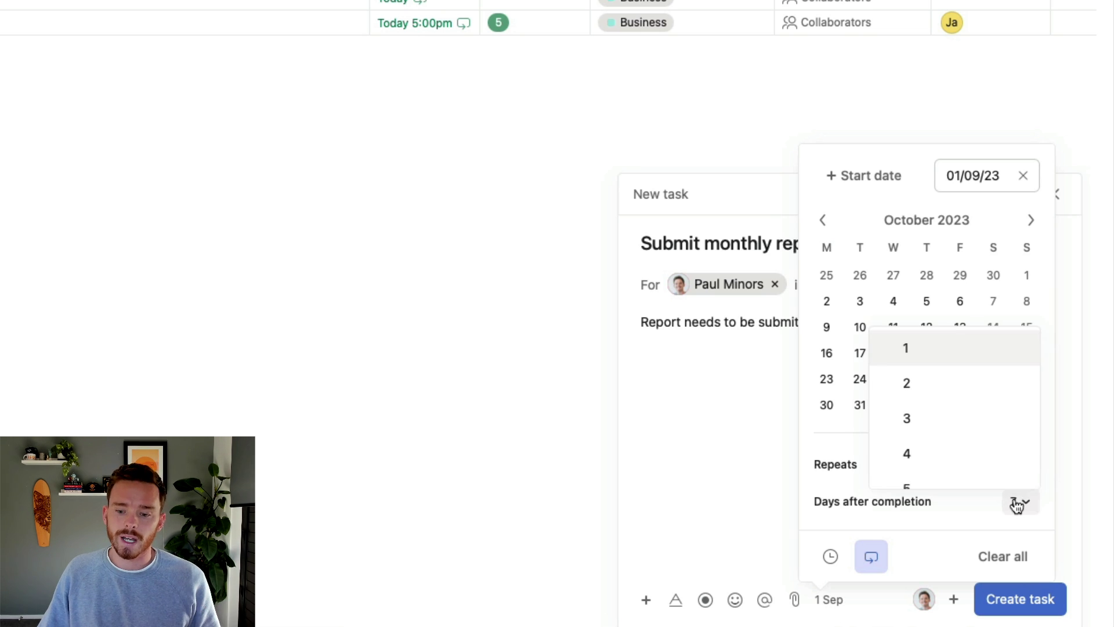
scroll(1000, 458, down, 1)
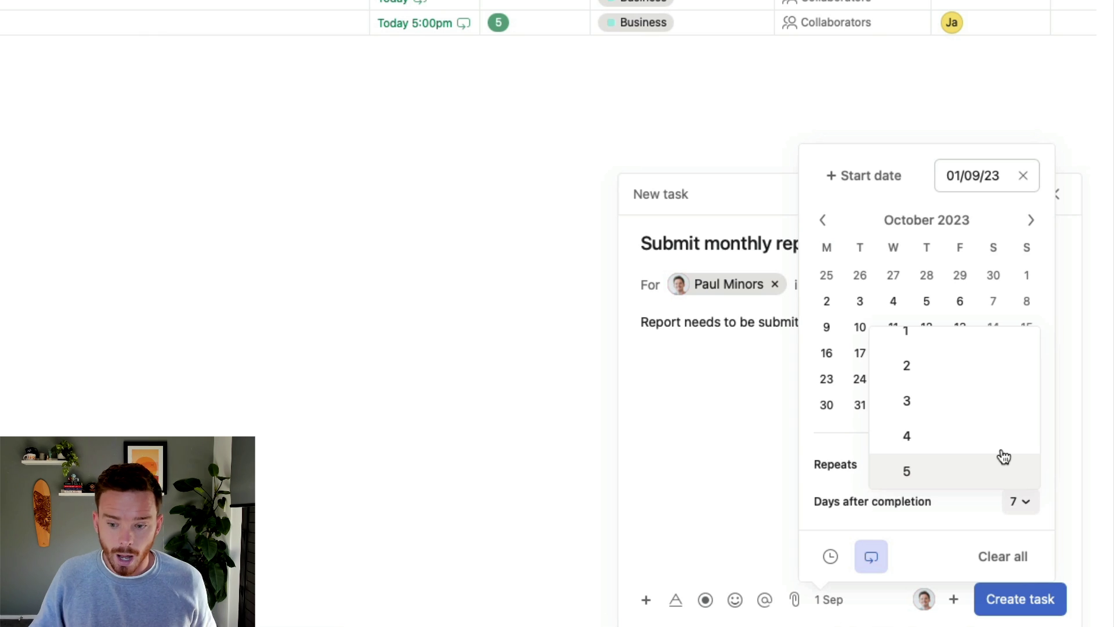
scroll(1001, 455, down, 6)
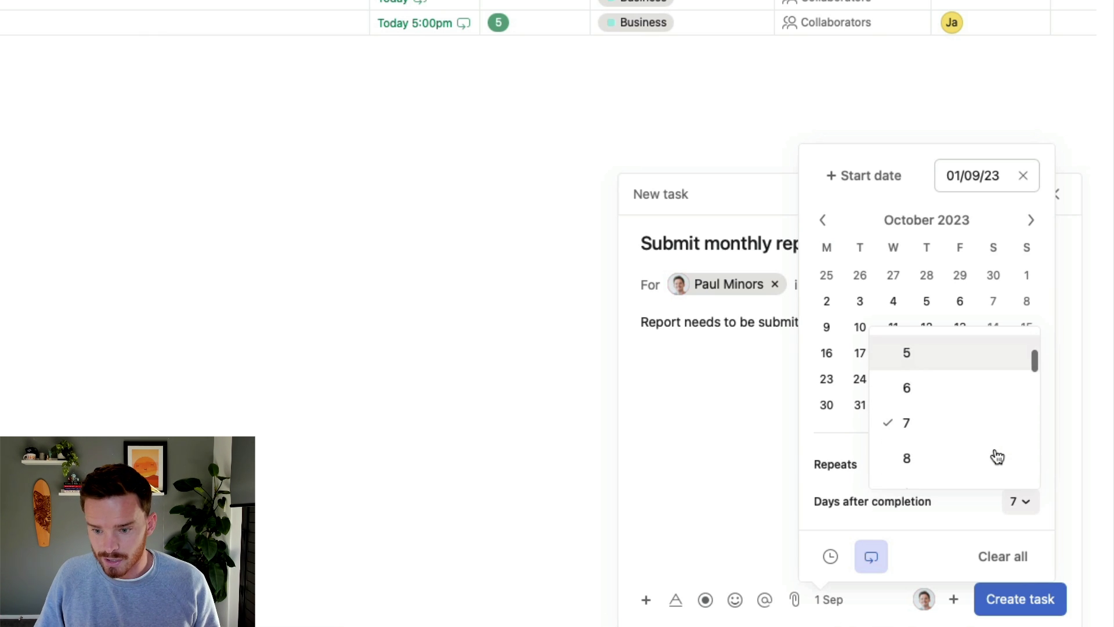
scroll(978, 424, up, 2)
click(957, 366)
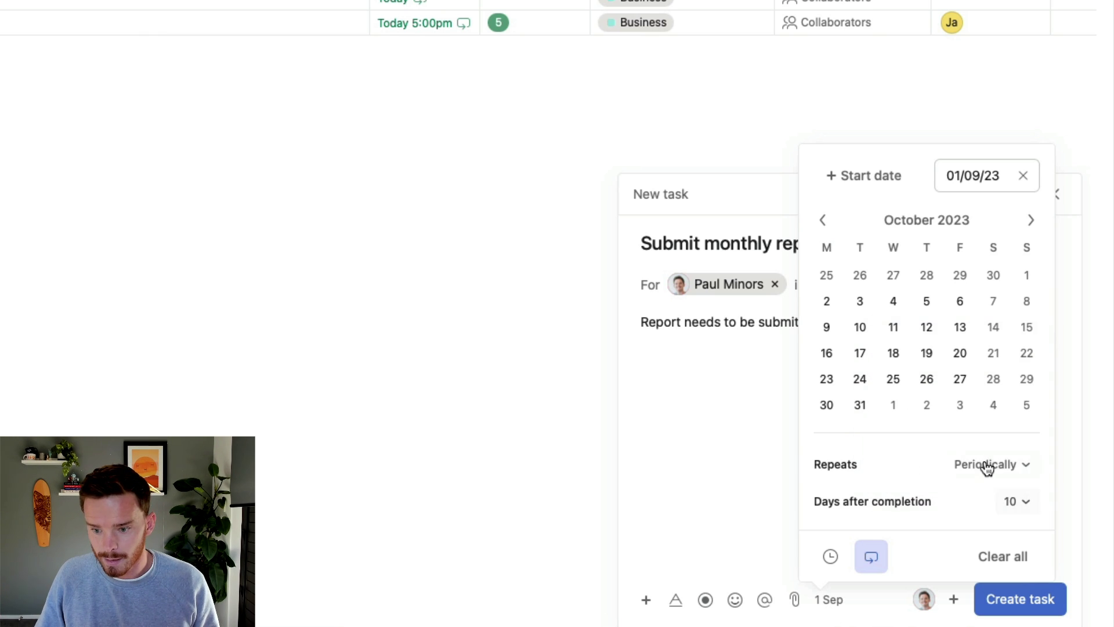
- Set the due date back to 1 September 2023
click(823, 219)
click(958, 276)
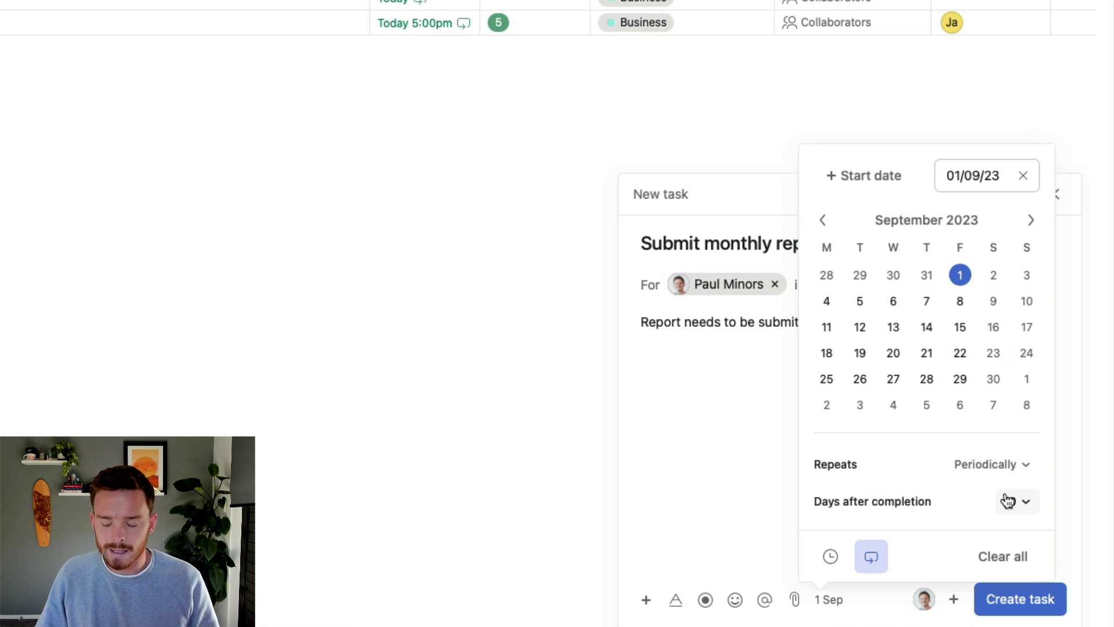
click(1004, 464)
- Try a custom repeat interval of every 2 weeks, then months
scroll(1010, 418, down, 2)
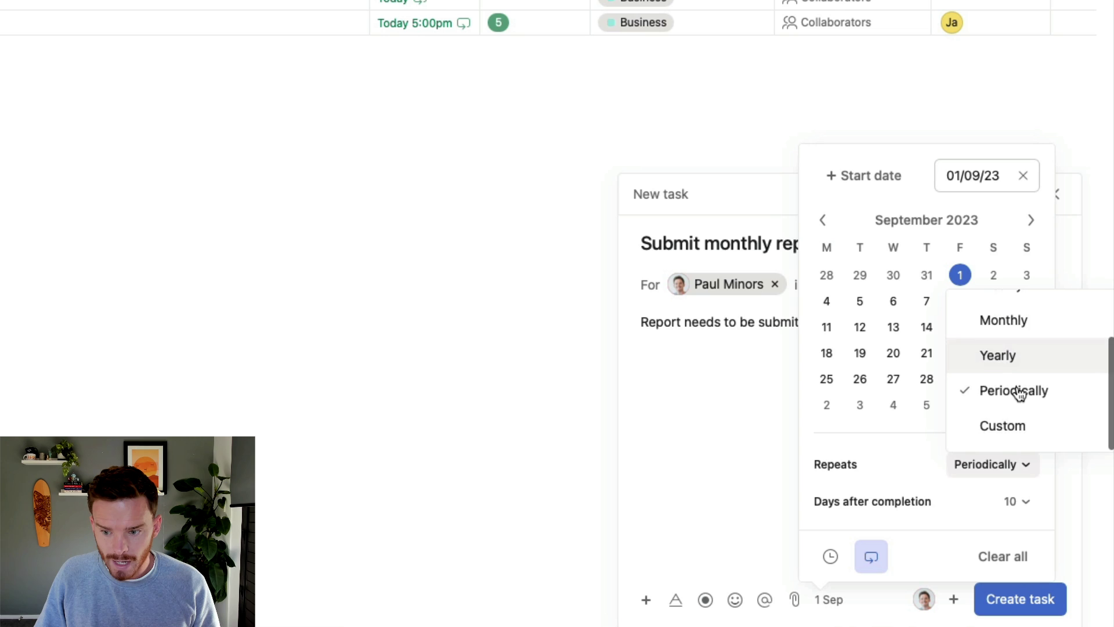
click(1017, 431)
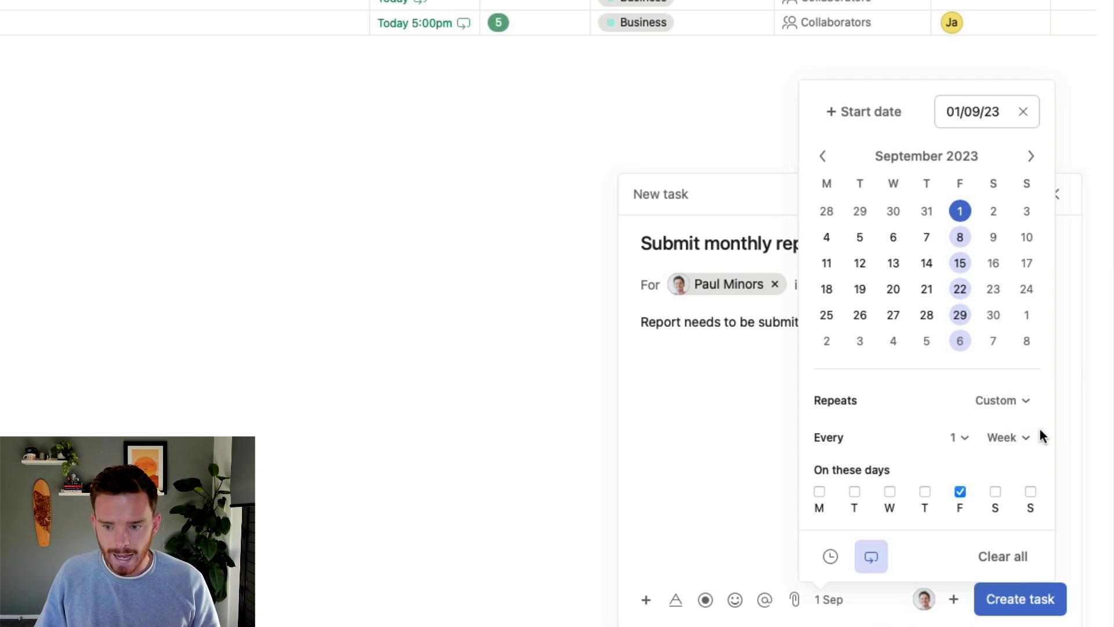
click(965, 438)
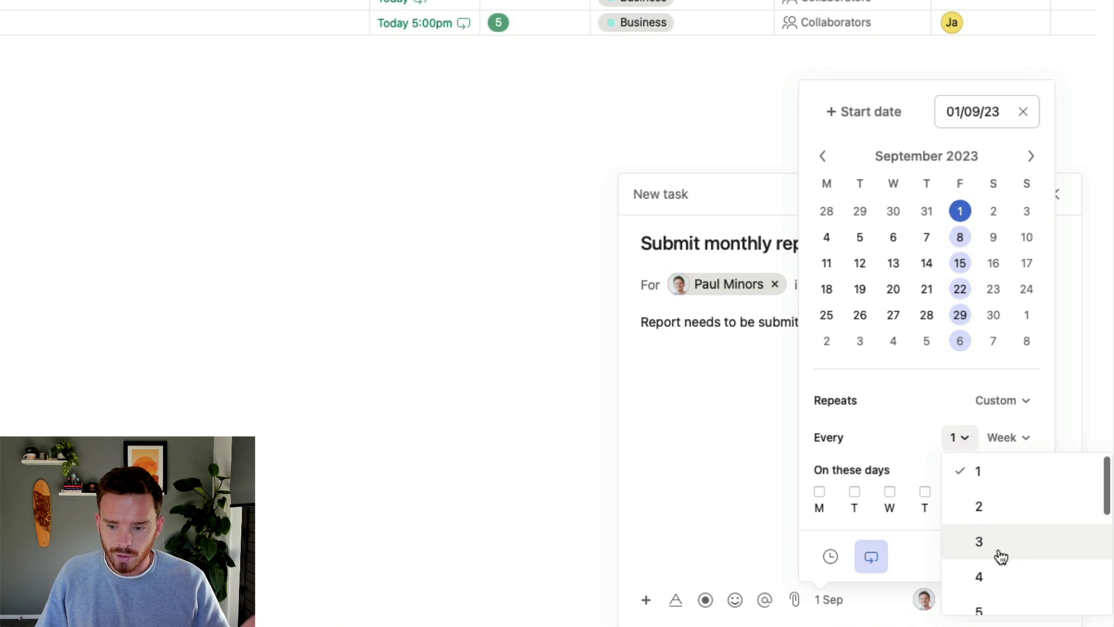
click(994, 507)
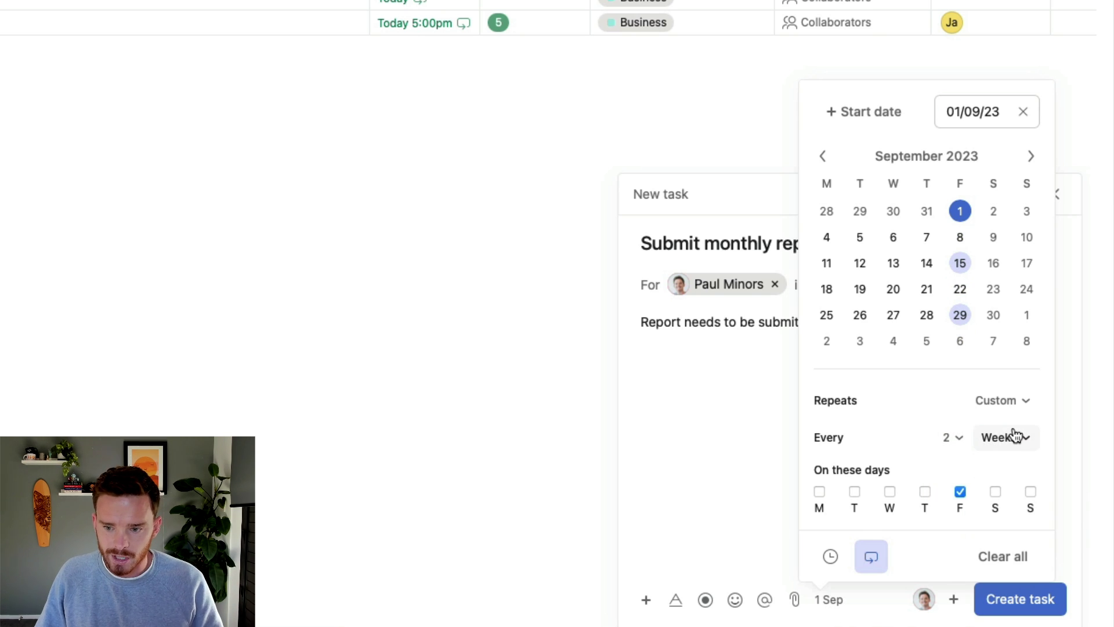
click(1015, 436)
click(970, 510)
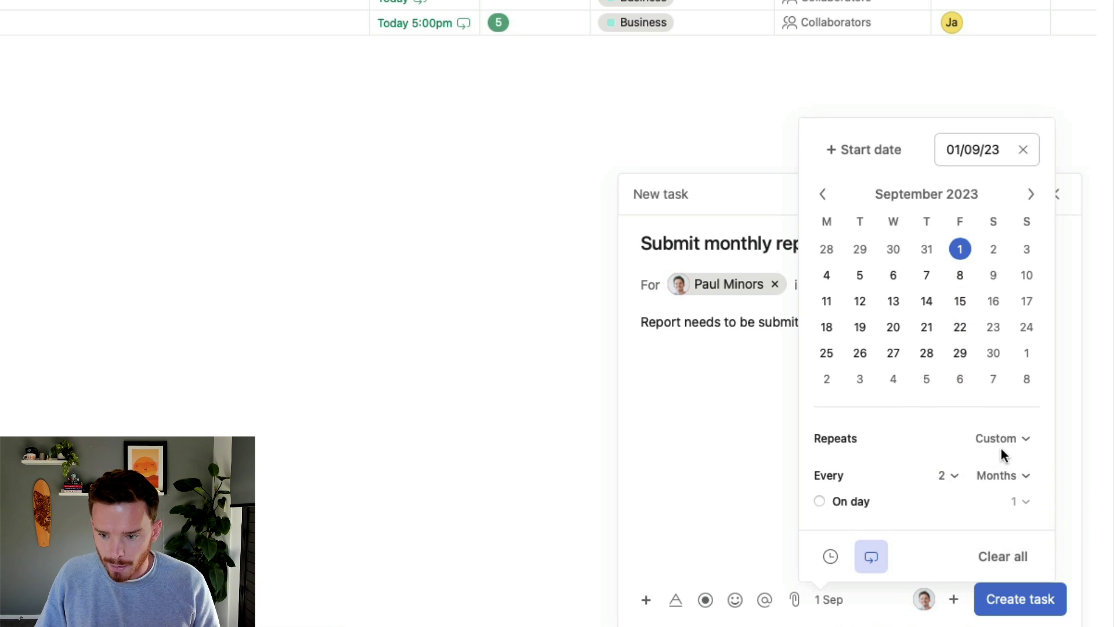
- Settle on monthly repeats on the 1st Friday and create the task
click(1006, 442)
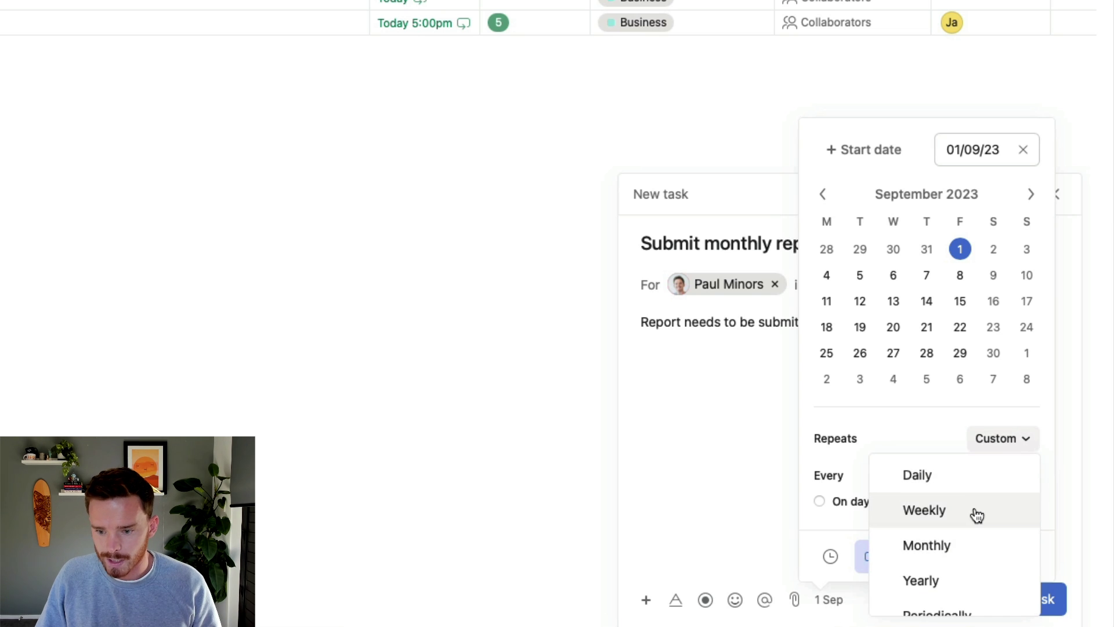
scroll(976, 515, down, 2)
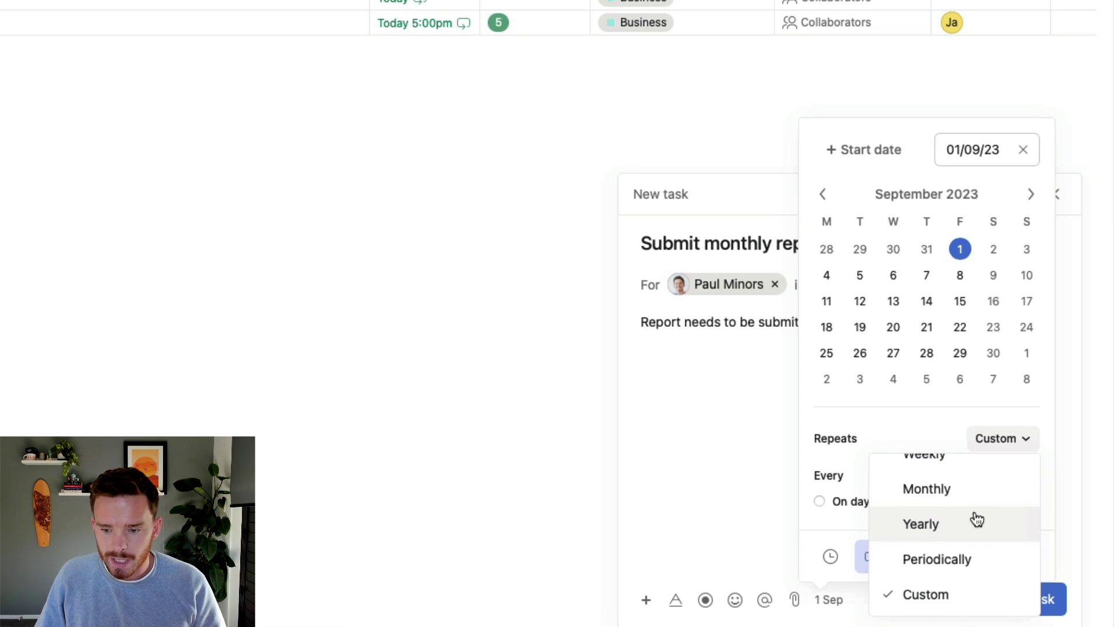
scroll(980, 468, up, 1)
click(970, 499)
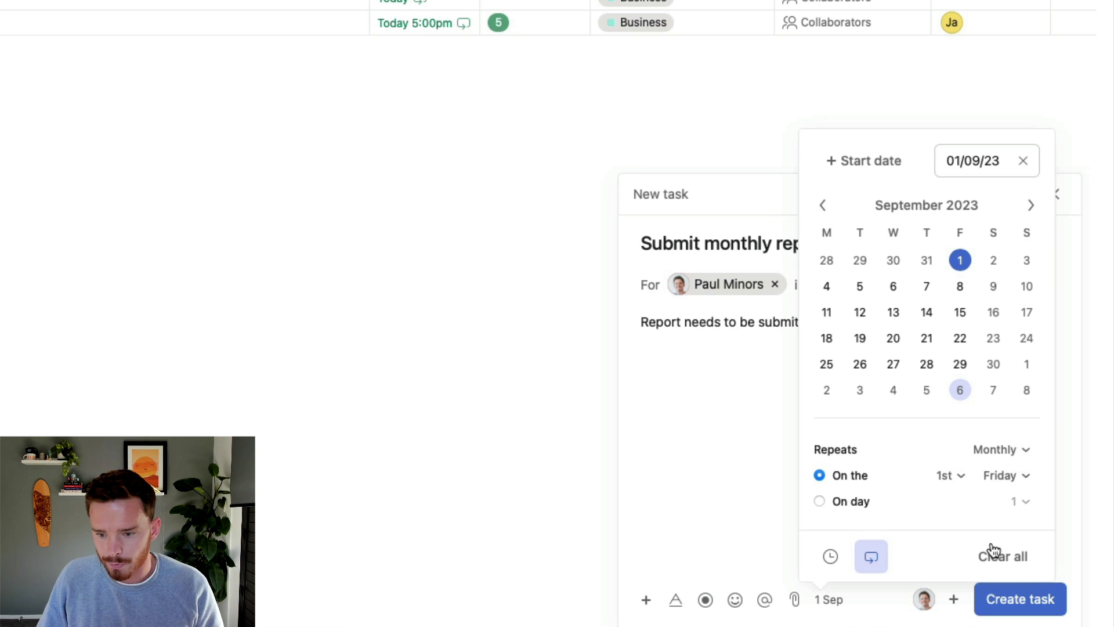
click(752, 469)
click(830, 599)
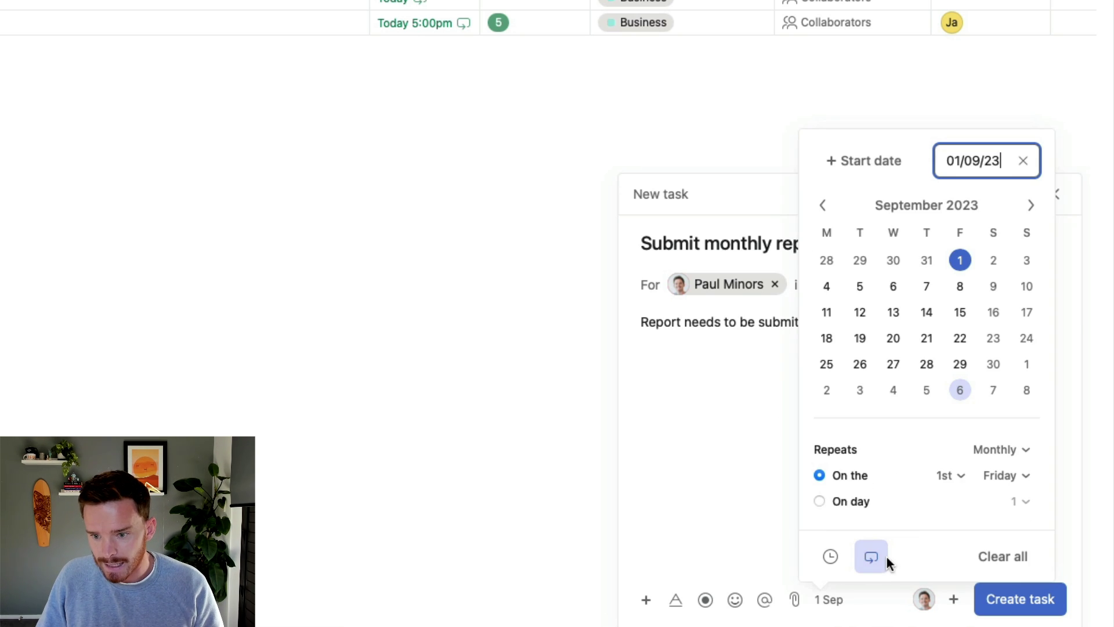
click(777, 525)
click(1032, 591)
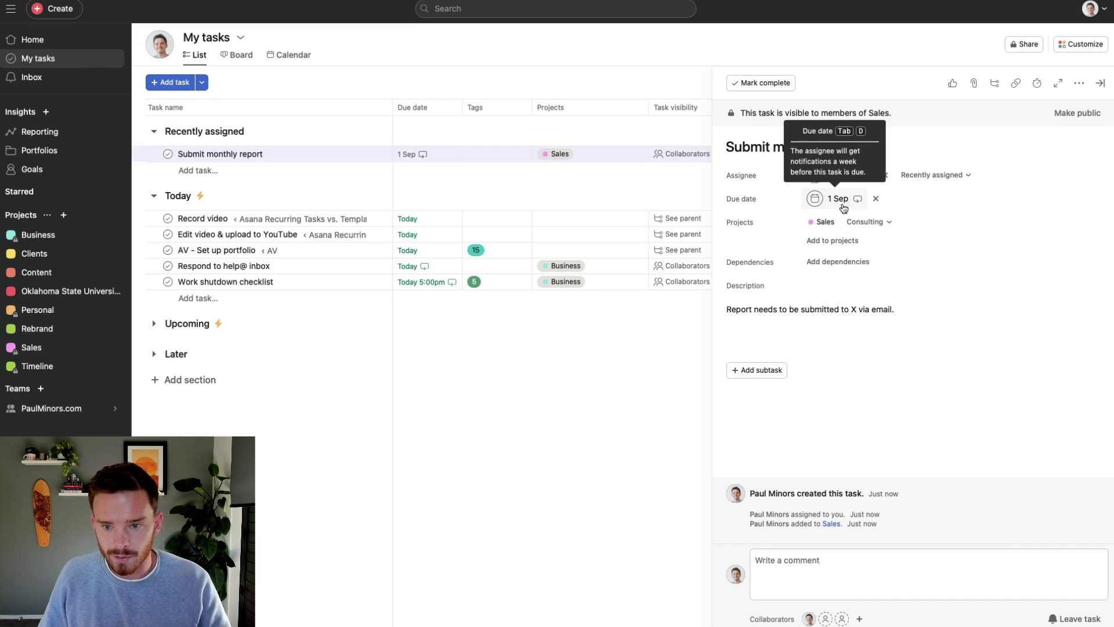
- Mark 'Submit monthly report' complete, spawning its next occurrence due 6 Oct
click(763, 82)
mouse_move(779, 492)
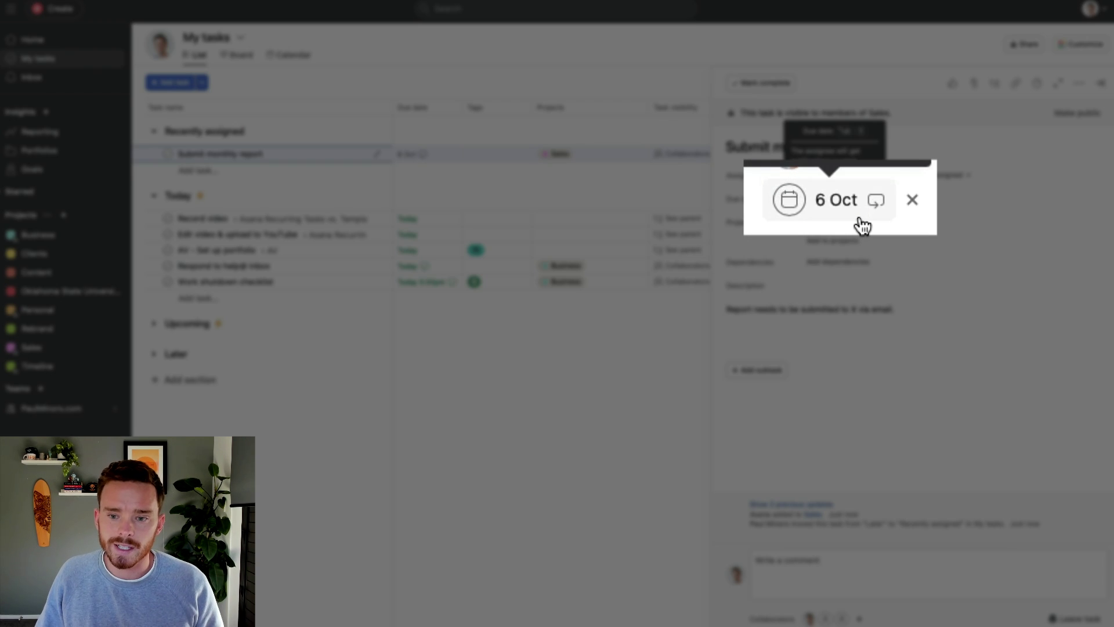
click(863, 225)
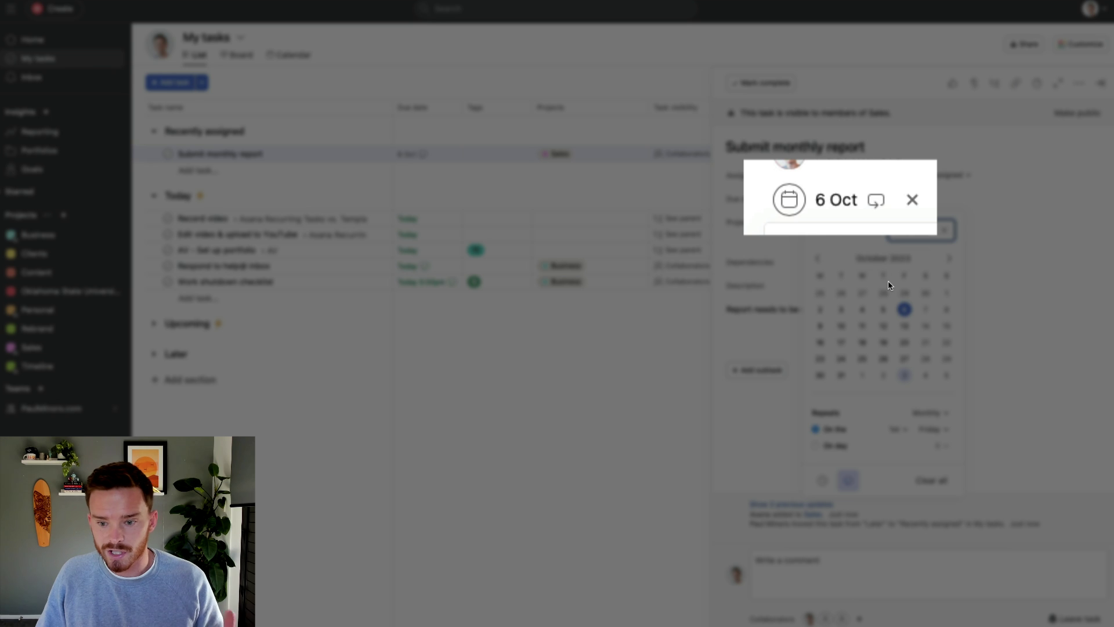
click(998, 282)
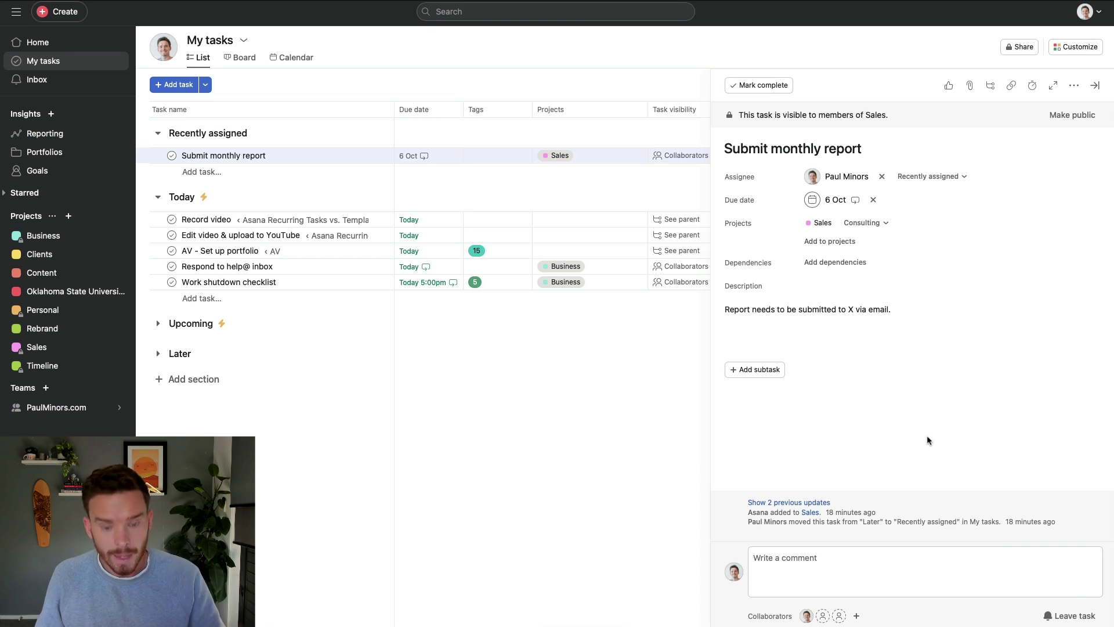
- Open Content's Customize panel and scroll to task templates like Regular Video and Asana Video
click(87, 277)
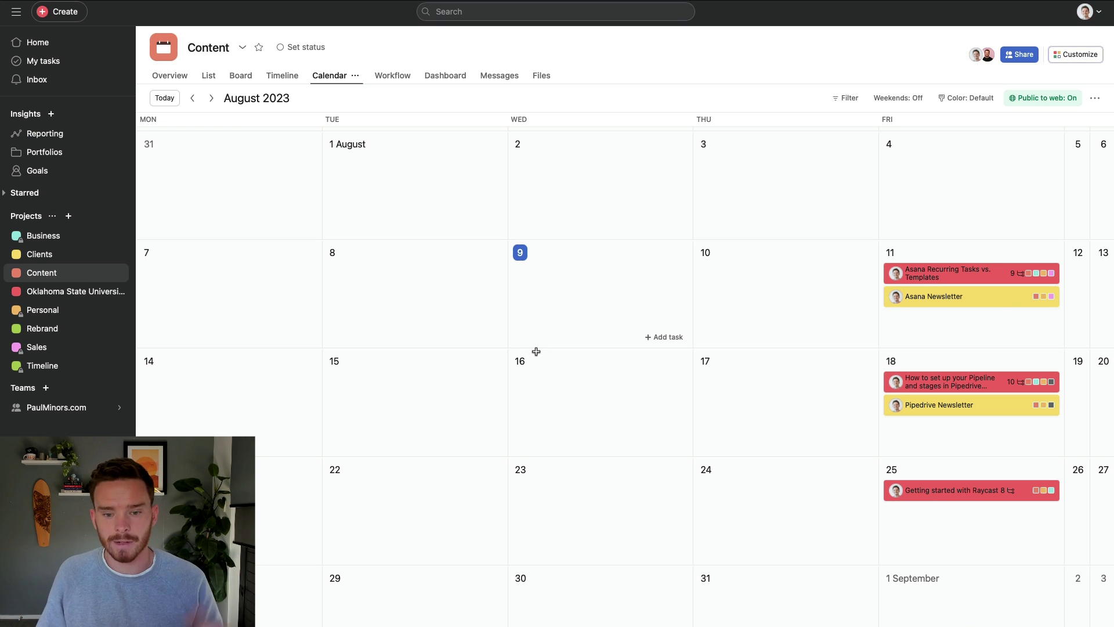
click(1073, 54)
scroll(984, 498, down, 10)
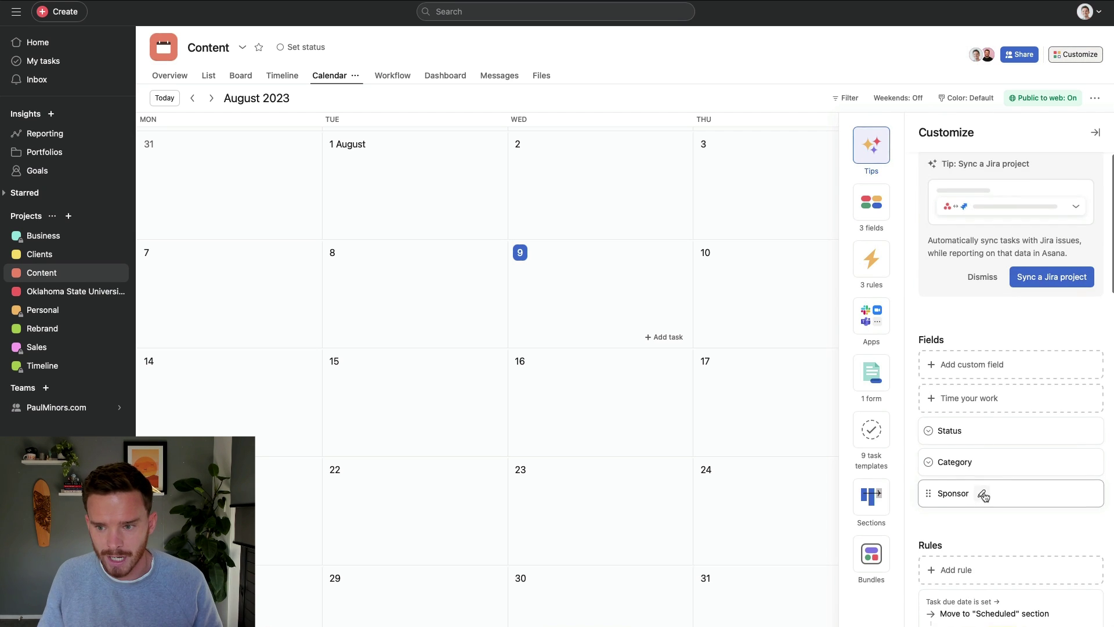
scroll(983, 499, down, 5)
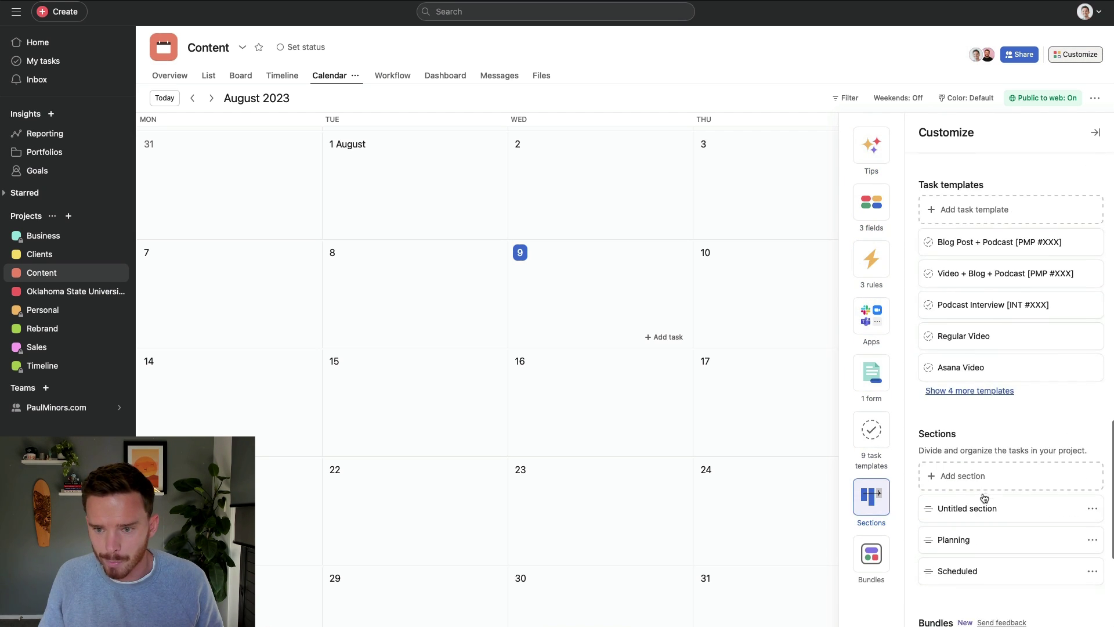
scroll(981, 319, up, 2)
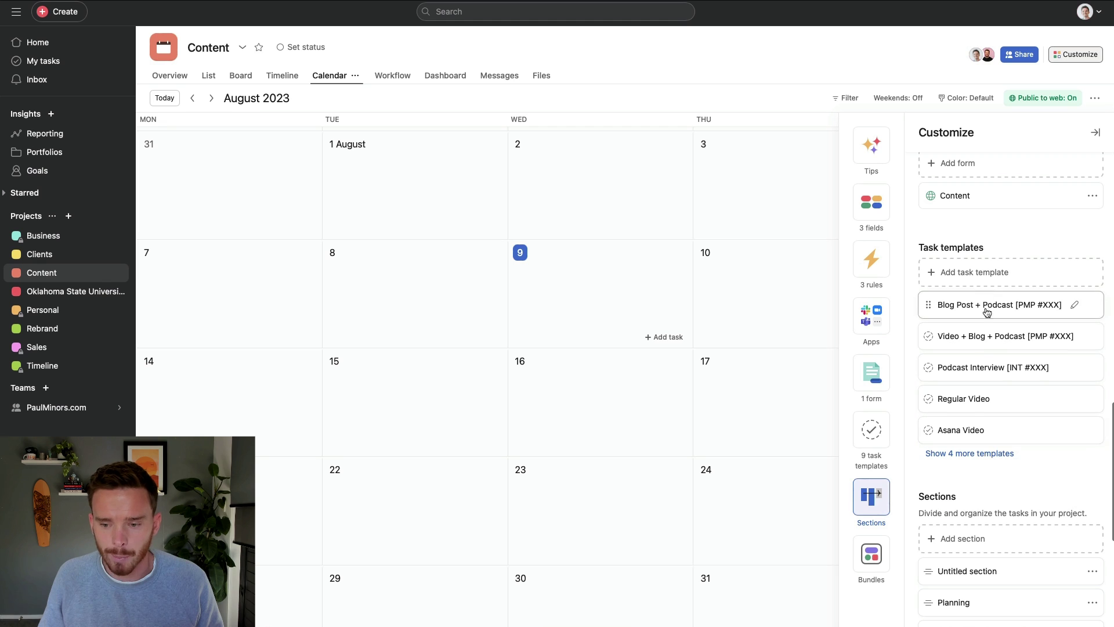
scroll(970, 406, down, 1)
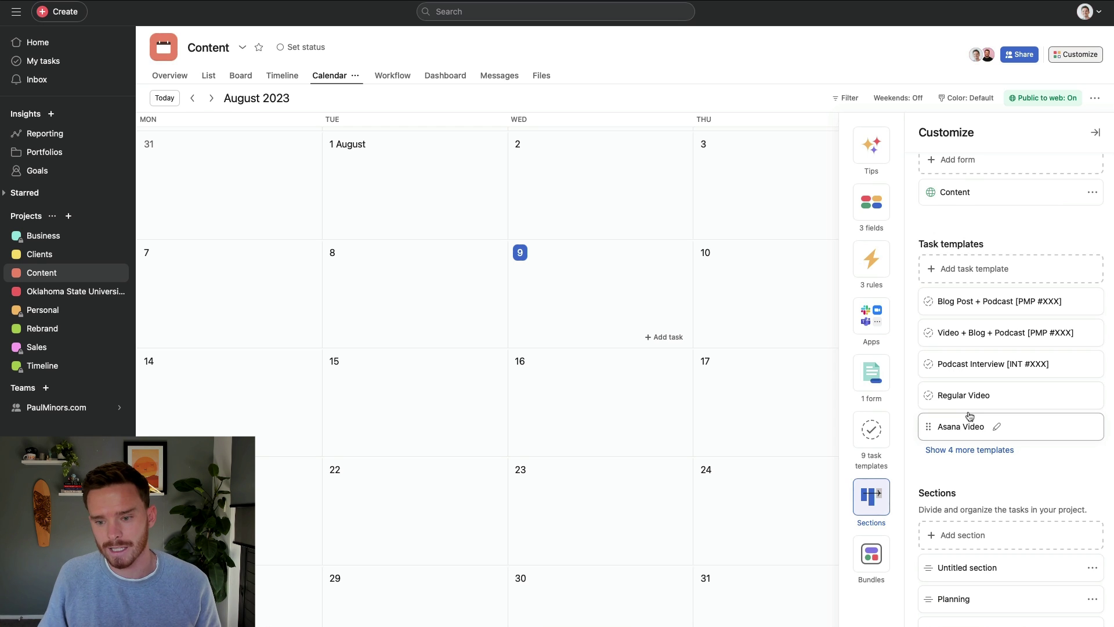
- Show all of the Content project's task templates and open the Asana Video template for editing
click(988, 450)
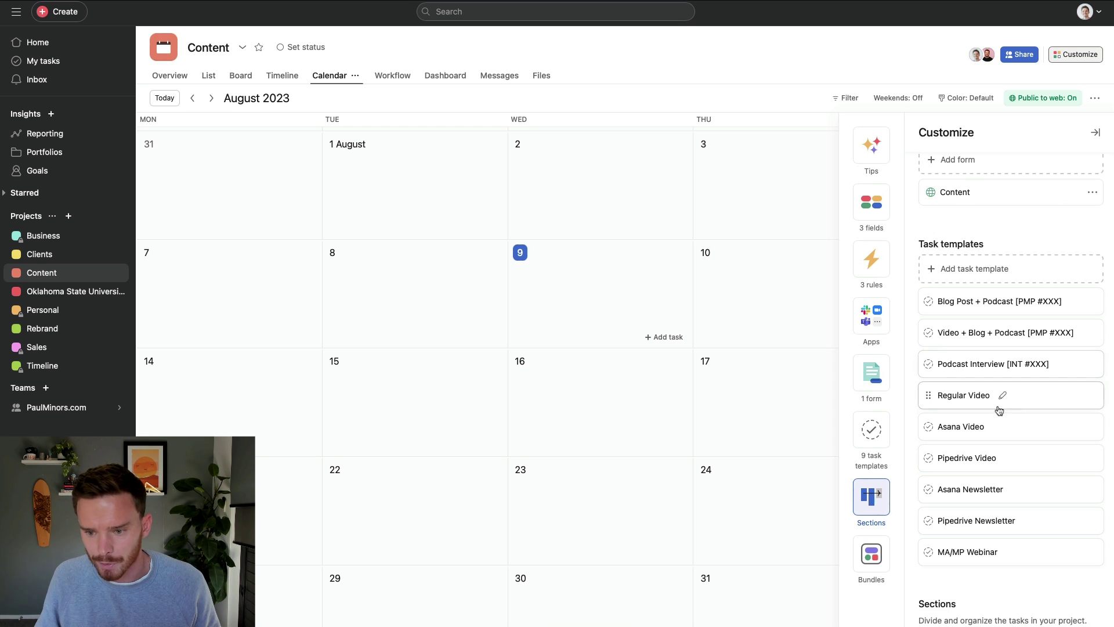
click(994, 427)
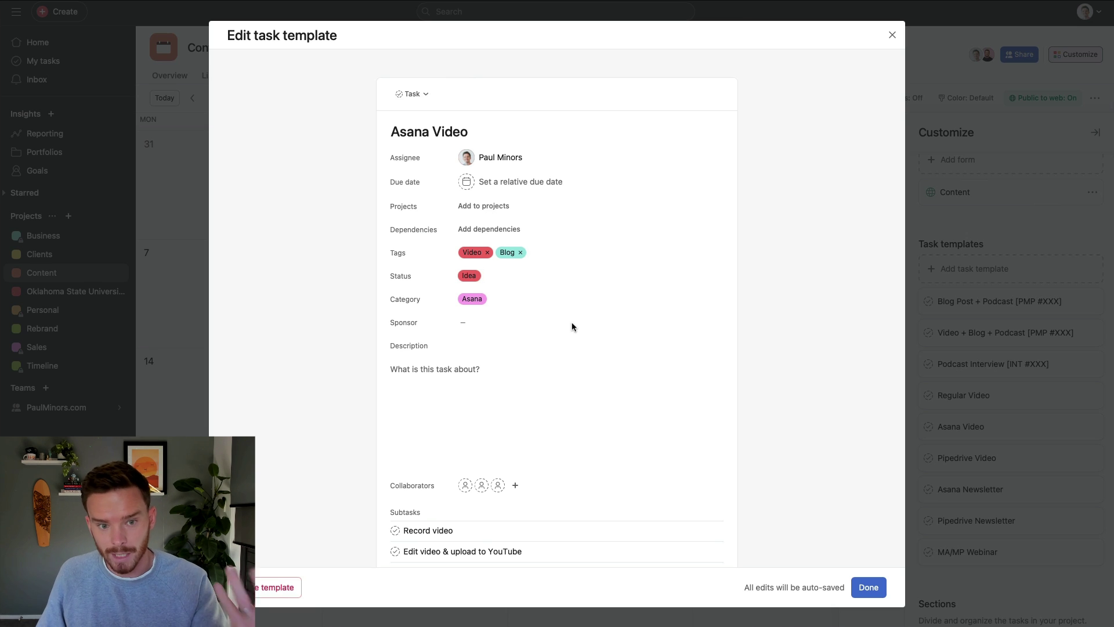
scroll(572, 326, down, 3)
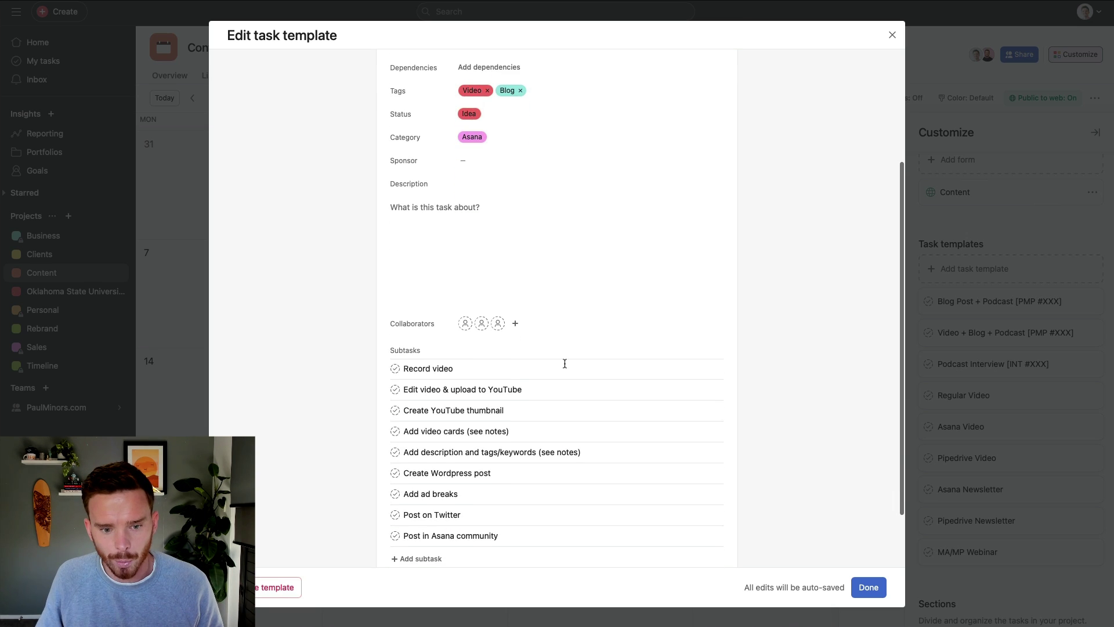
scroll(545, 363, down, 2)
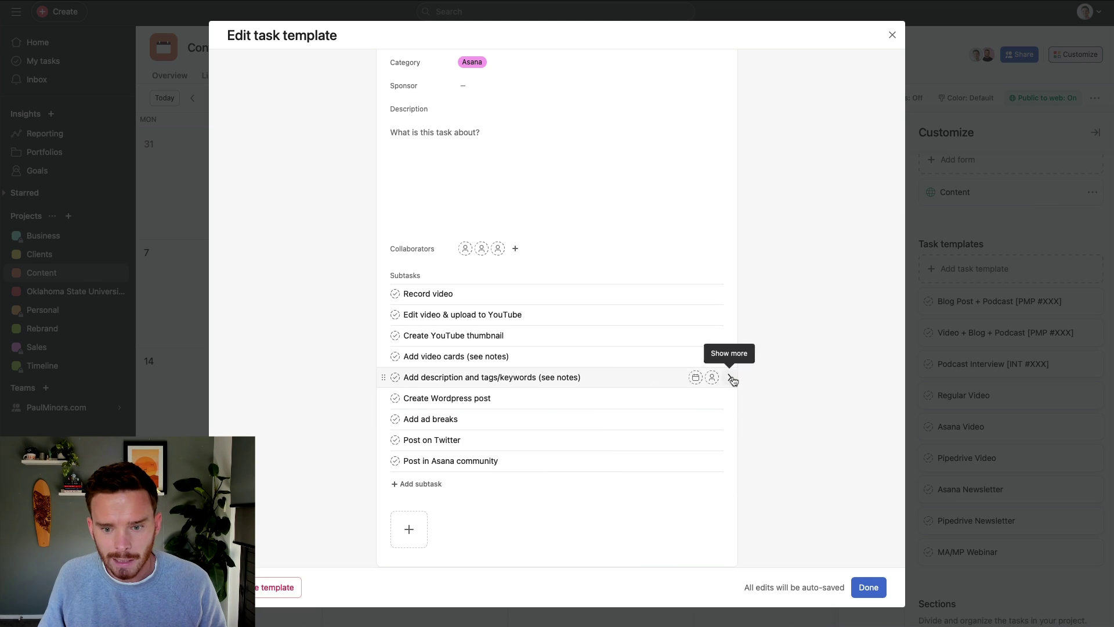
- Review the description subtask's CHAPTER MARKERS and INTRO PARAGRAPH placeholders, then close the template editor
click(729, 377)
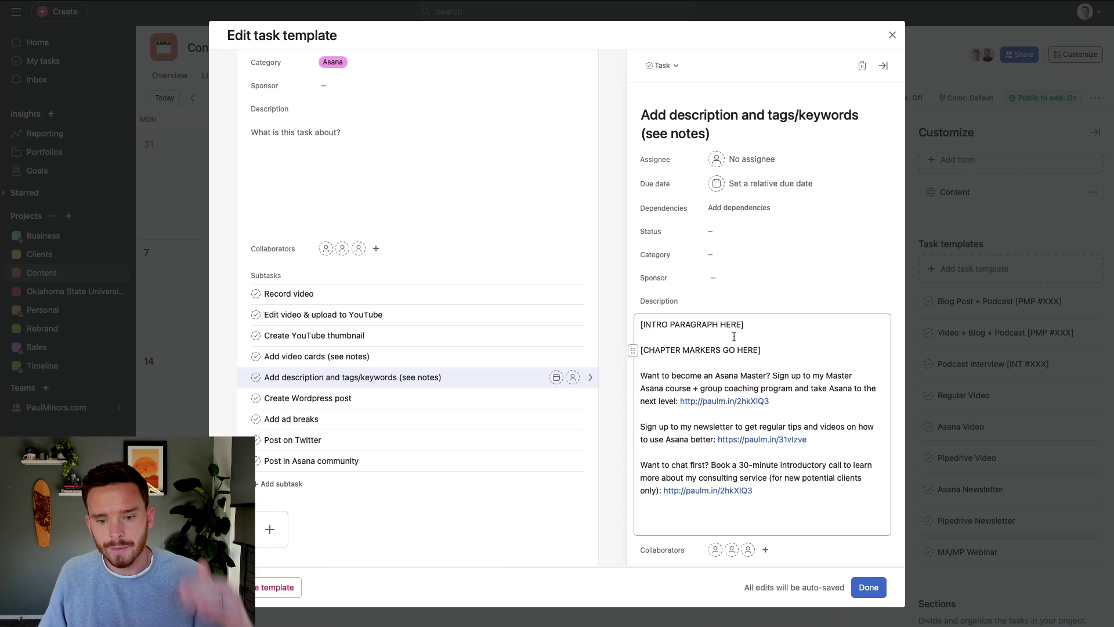
drag(767, 490, 641, 375)
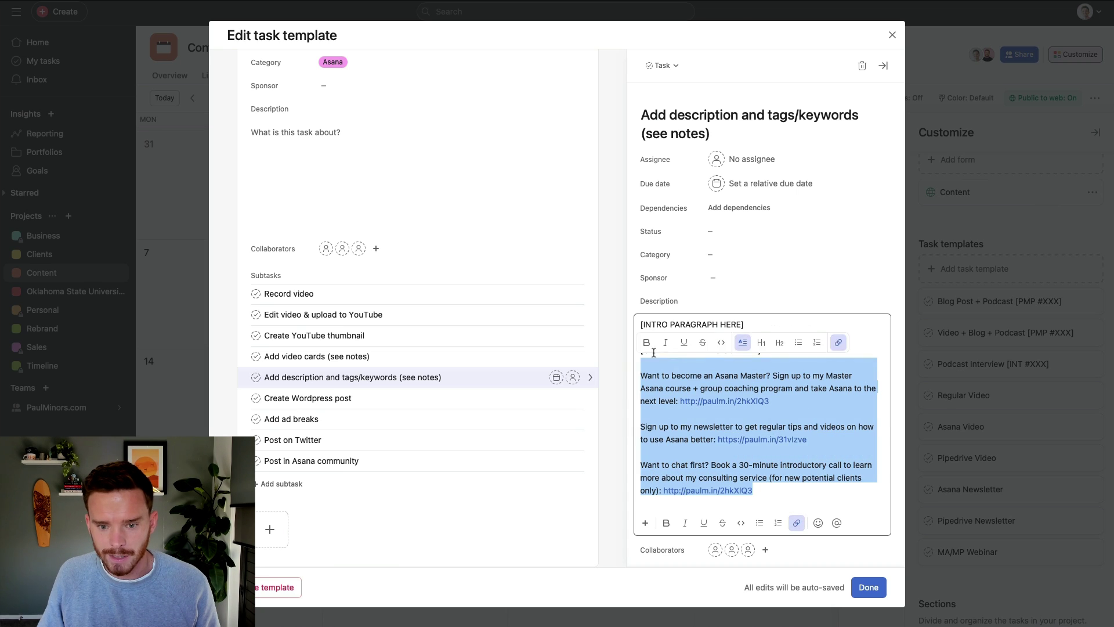
click(756, 375)
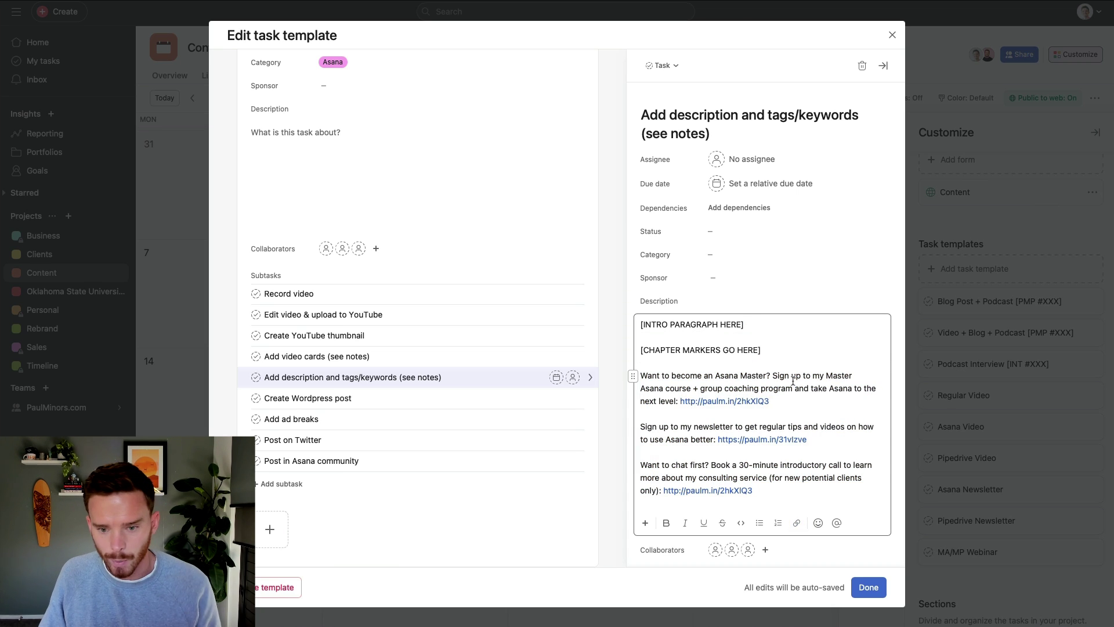
drag(761, 350, 609, 344)
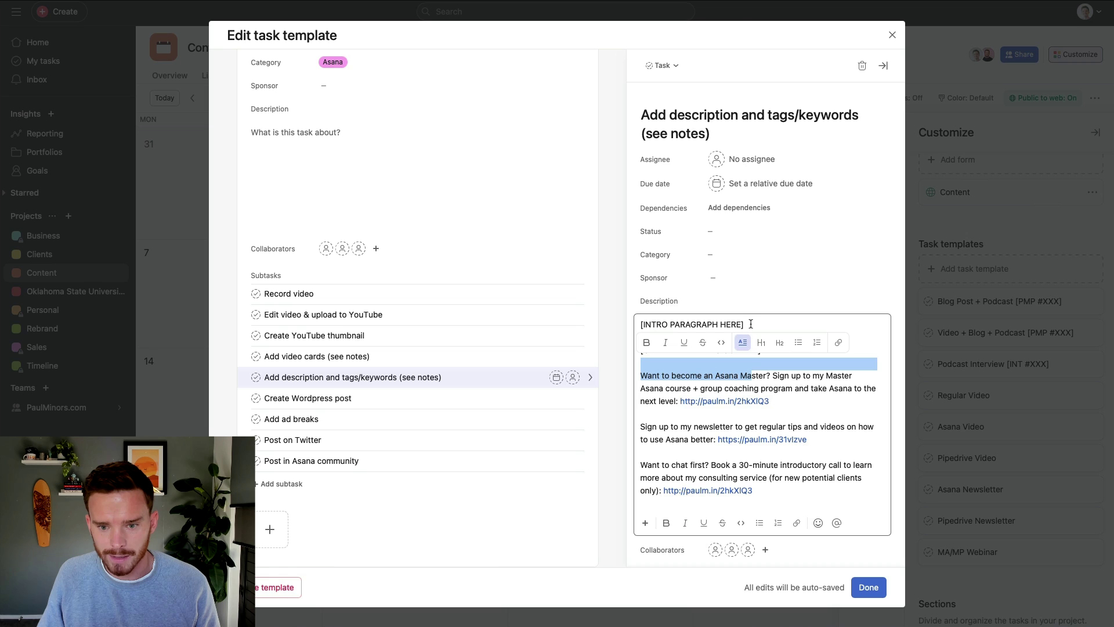
drag(747, 323, 609, 311)
click(808, 364)
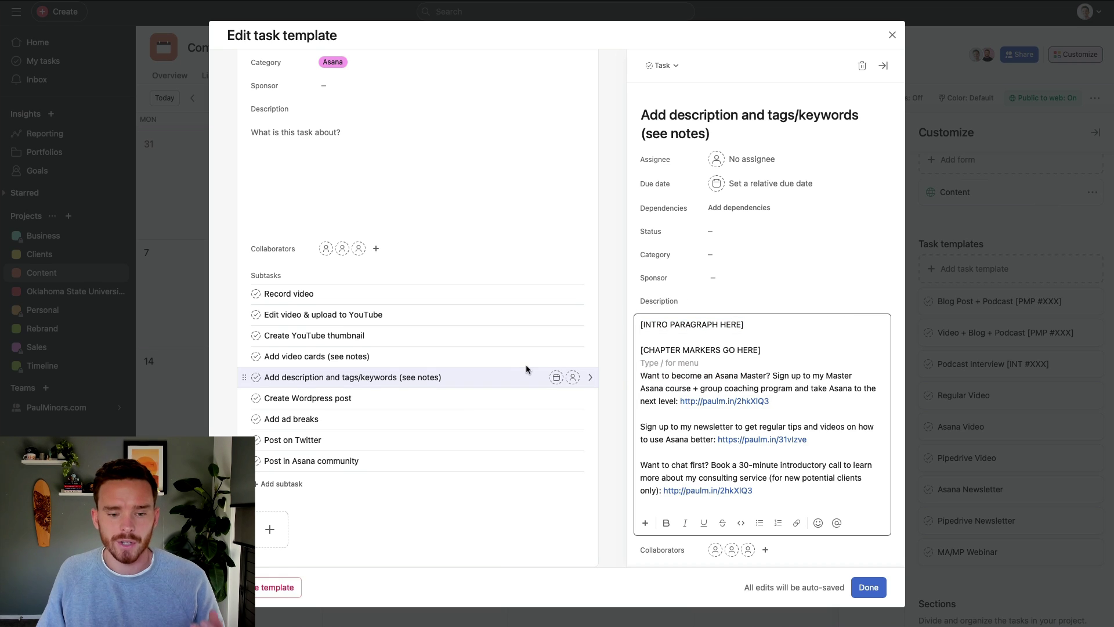
scroll(524, 365, up, 3)
scroll(518, 364, up, 3)
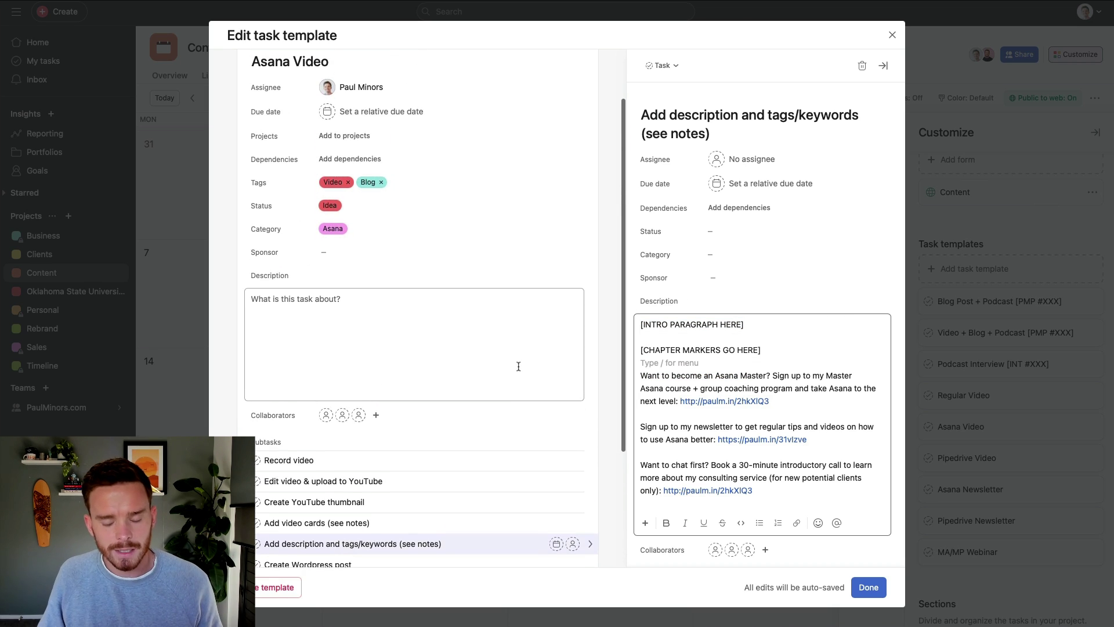
scroll(520, 360, down, 2)
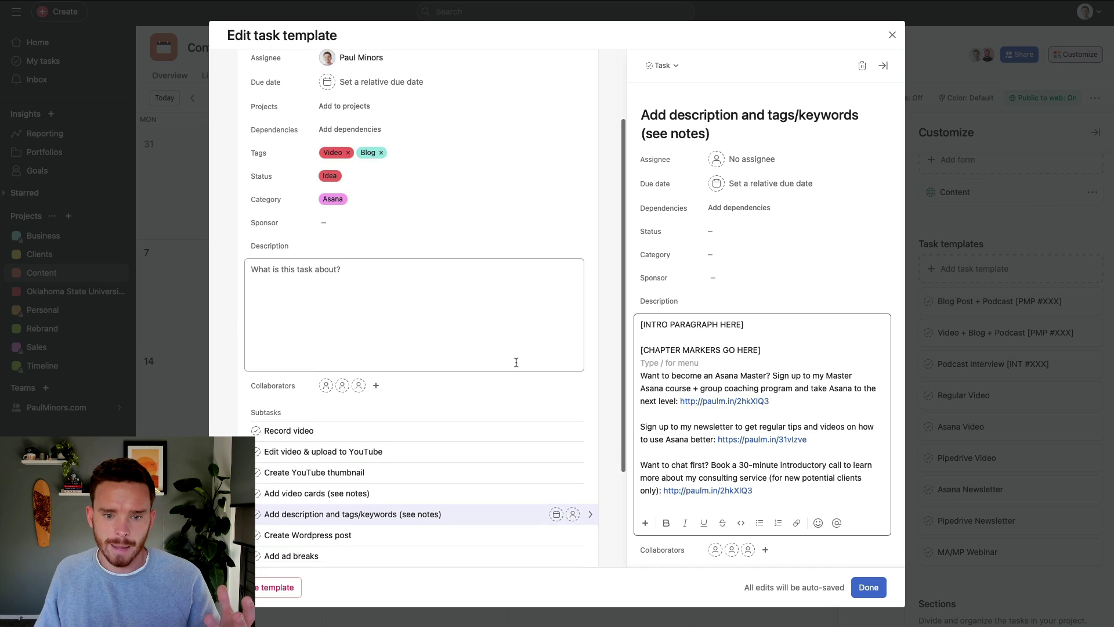
scroll(515, 361, up, 3)
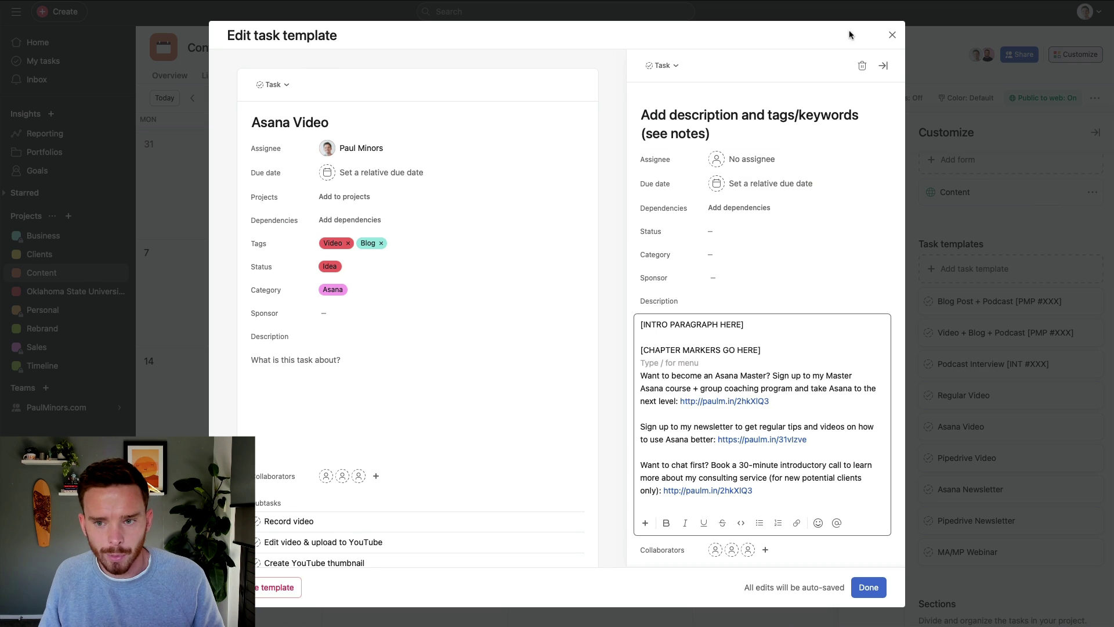
click(888, 38)
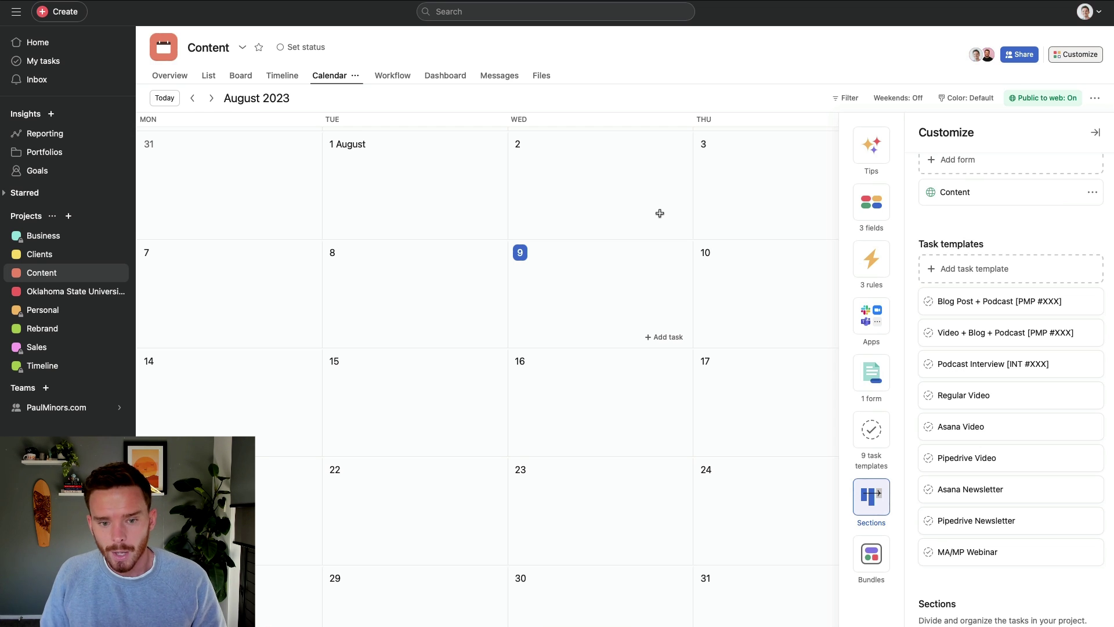
- In the Content project's List view, add a new task from the Asana Video template
click(1095, 133)
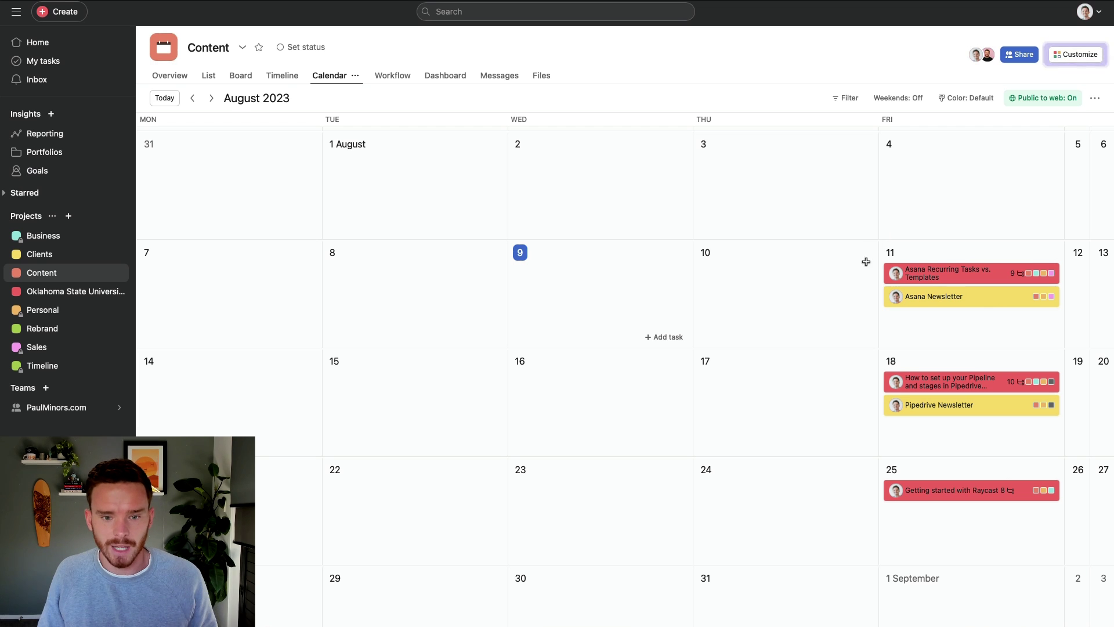
click(209, 77)
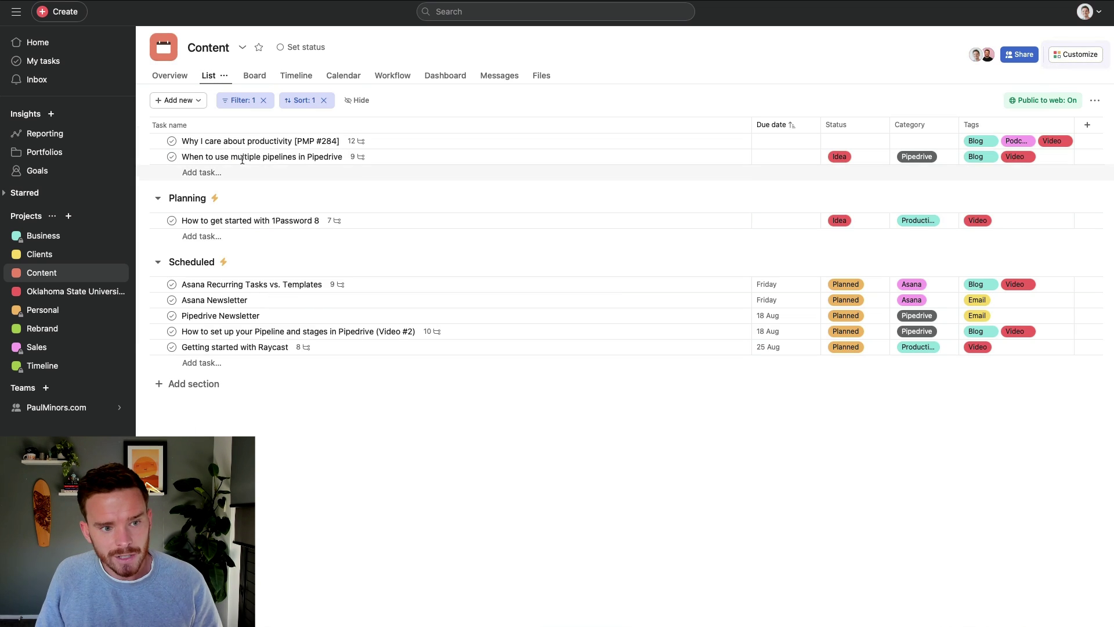
click(202, 101)
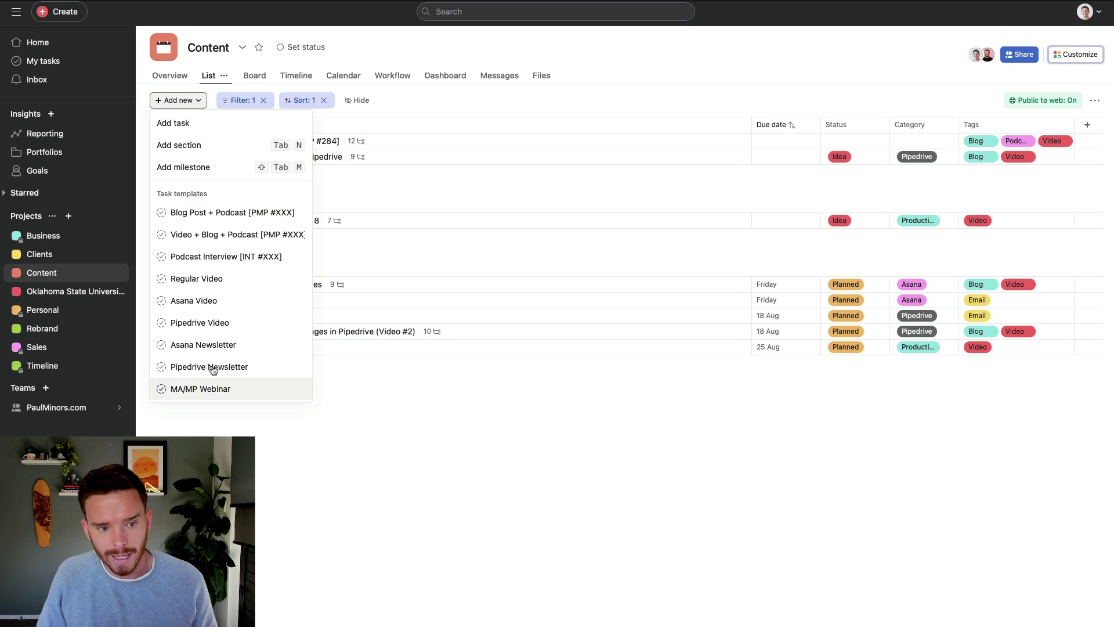
click(214, 300)
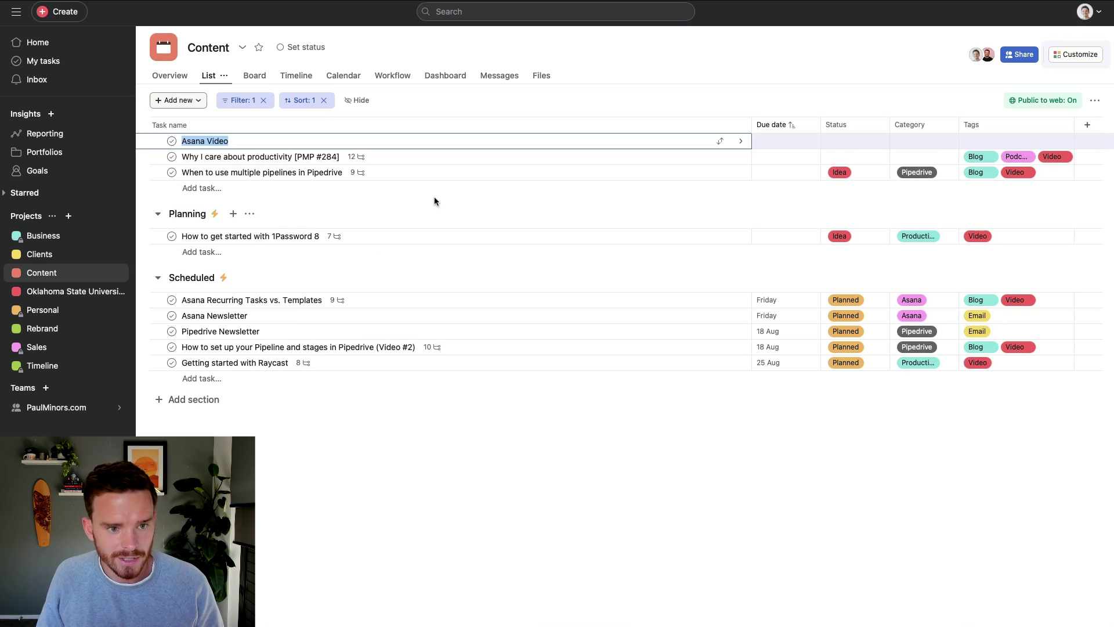
- Rename the new templated task to 'How to create templates in Asana'
click(420, 139)
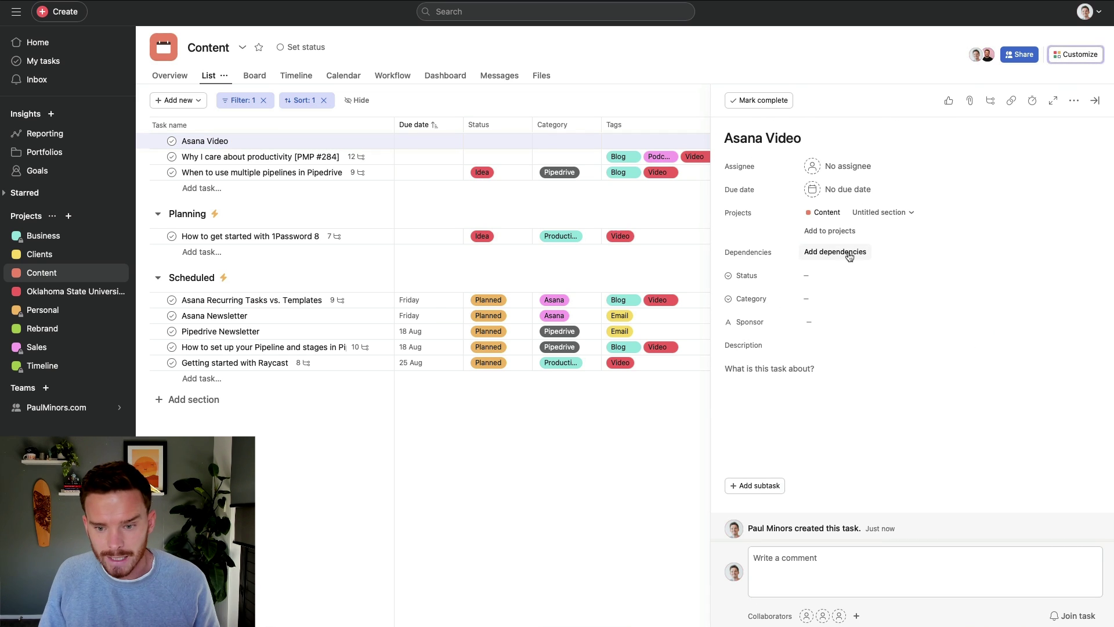
scroll(843, 257, down, 3)
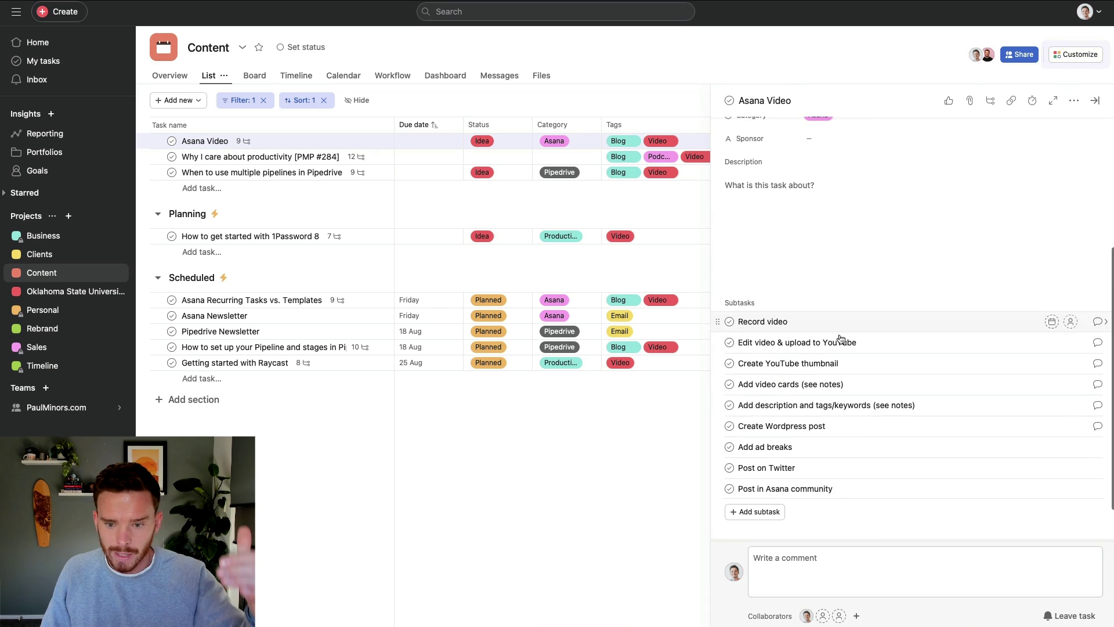
scroll(960, 388, up, 5)
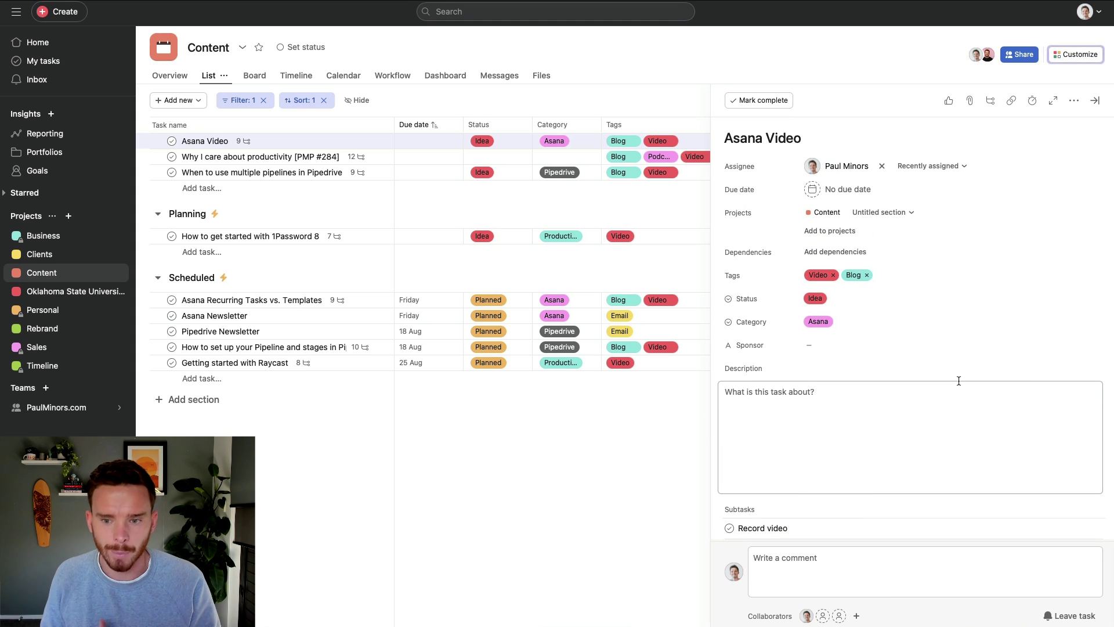
triple_click(810, 137)
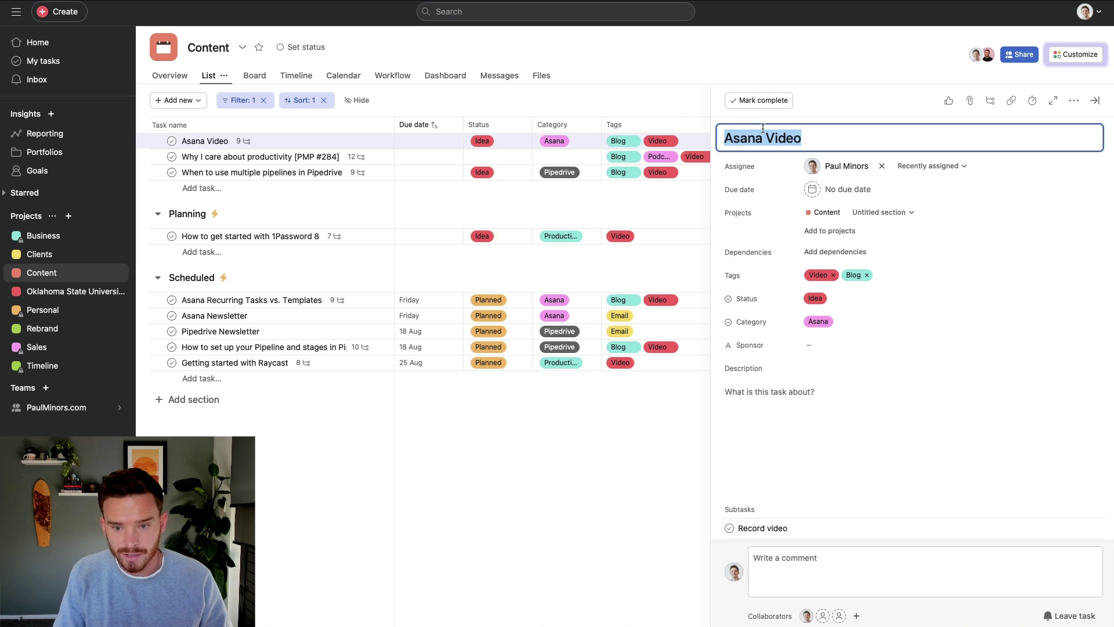
text(How to create te)
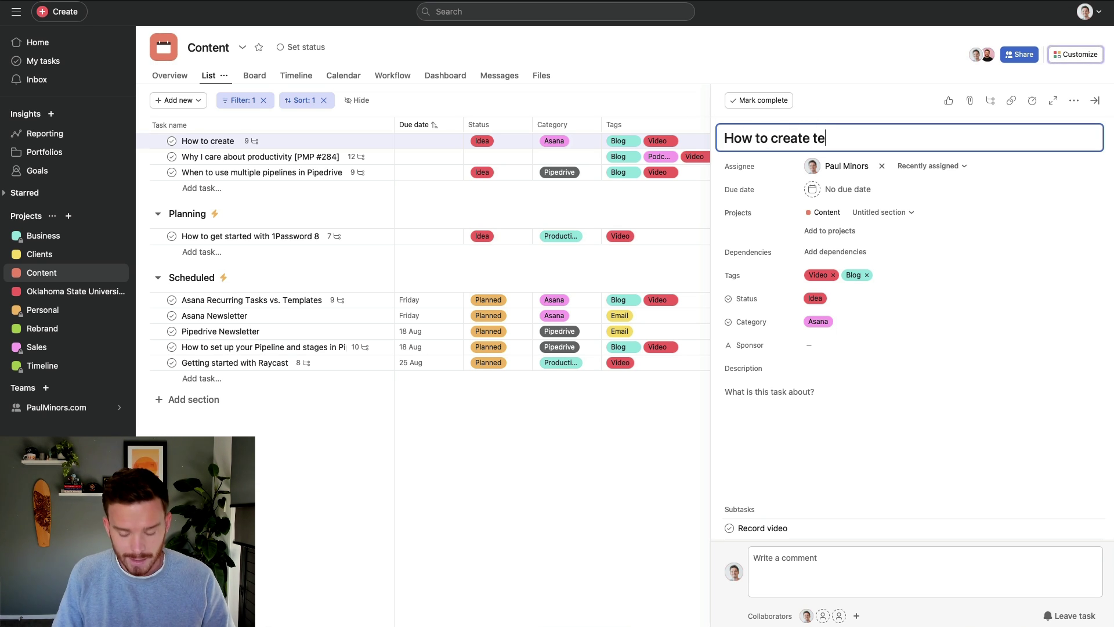
text(mplates in Asana)
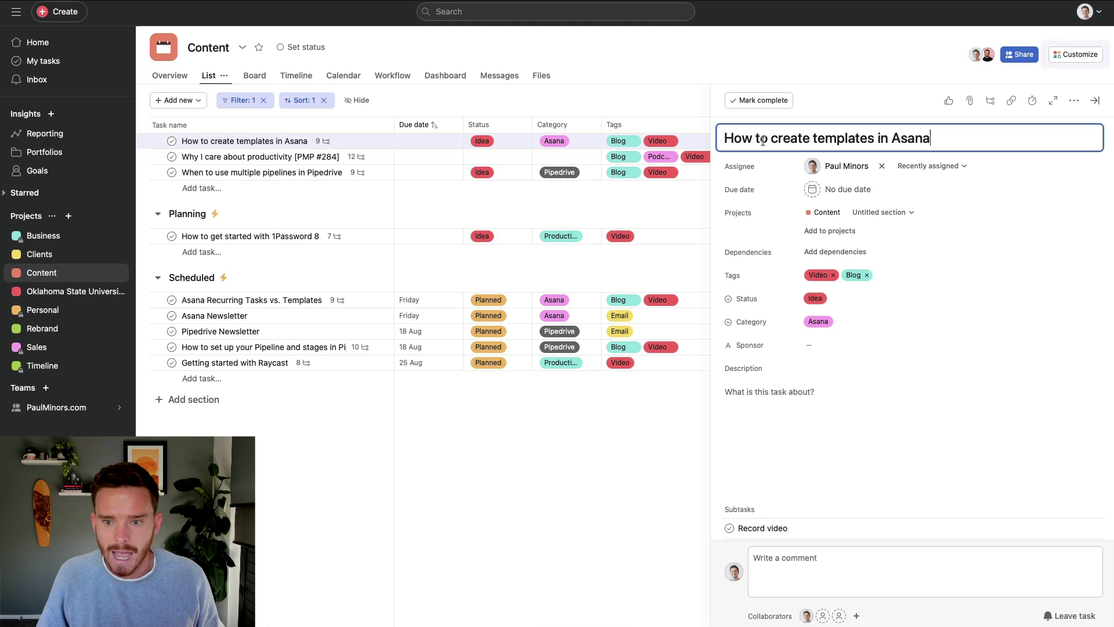
- Set the task's due date to 23 August and close the task details
click(842, 189)
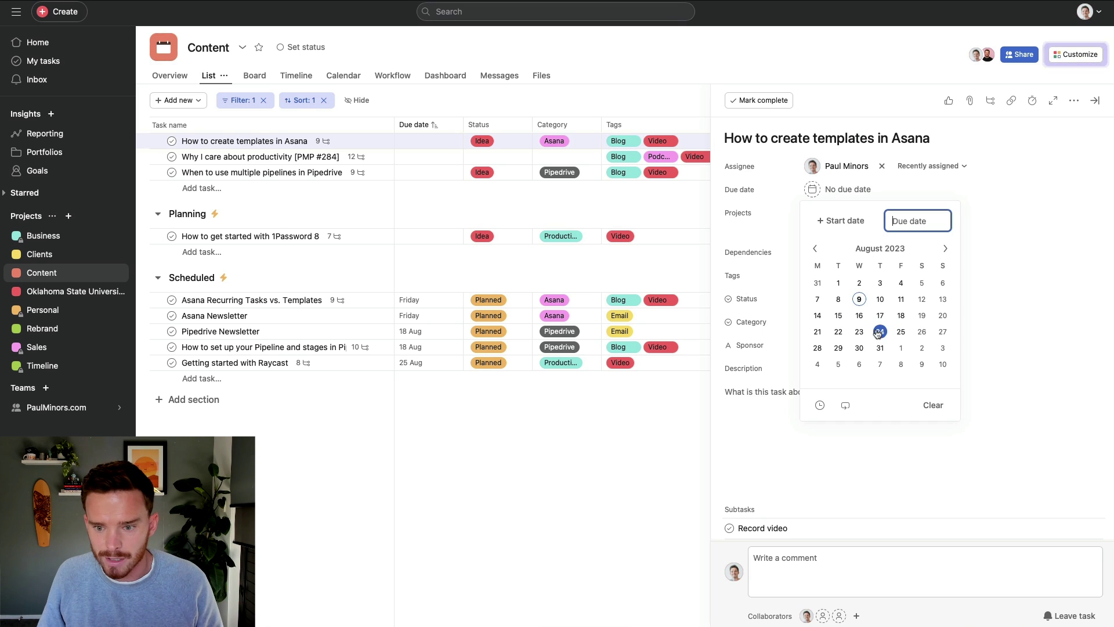
click(858, 331)
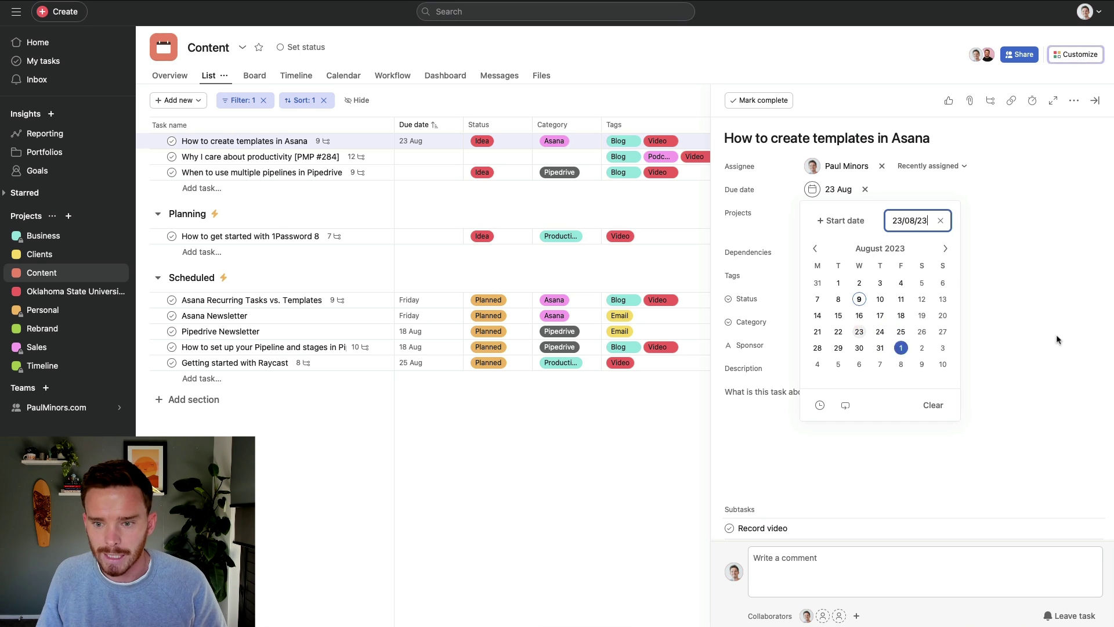
click(1032, 329)
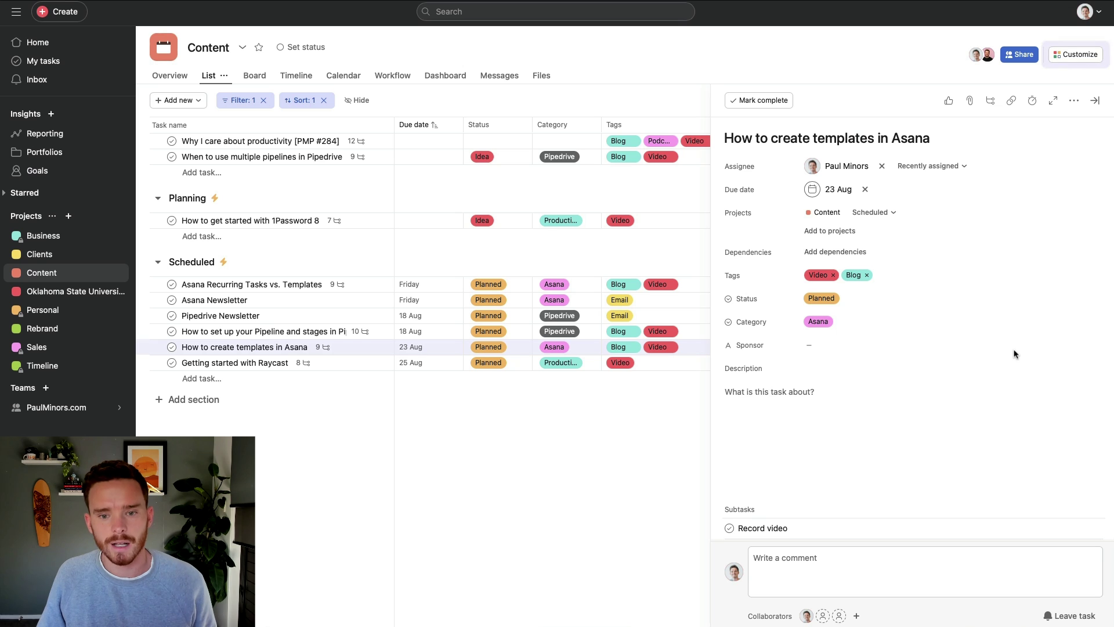
click(1093, 102)
- Open the Clients project's Client Project template and scroll through fields like Client Type
click(178, 100)
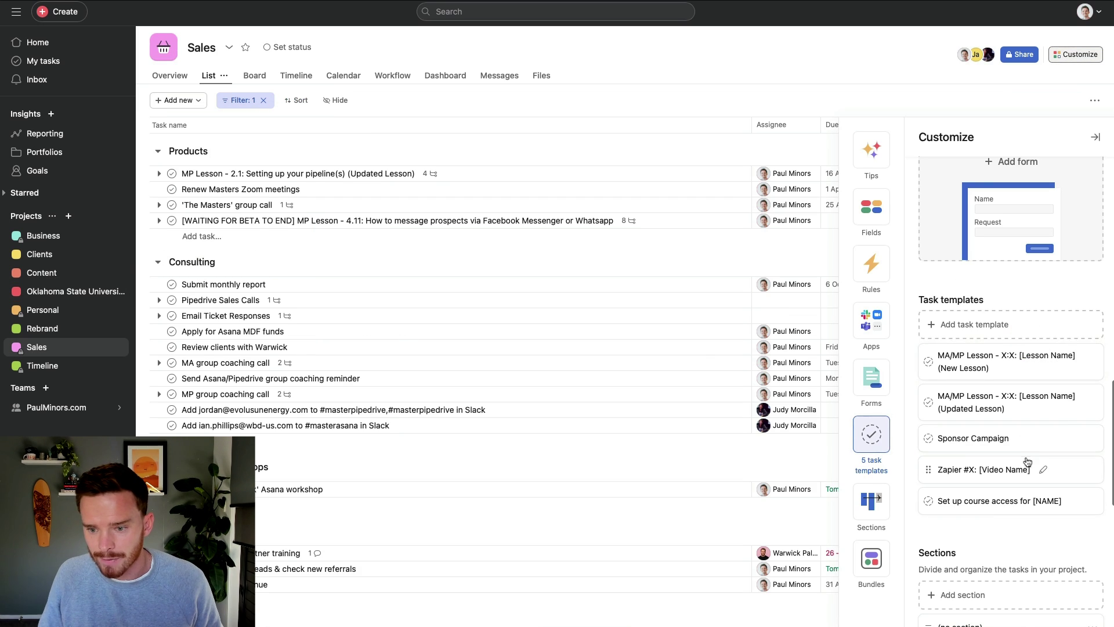
click(1016, 372)
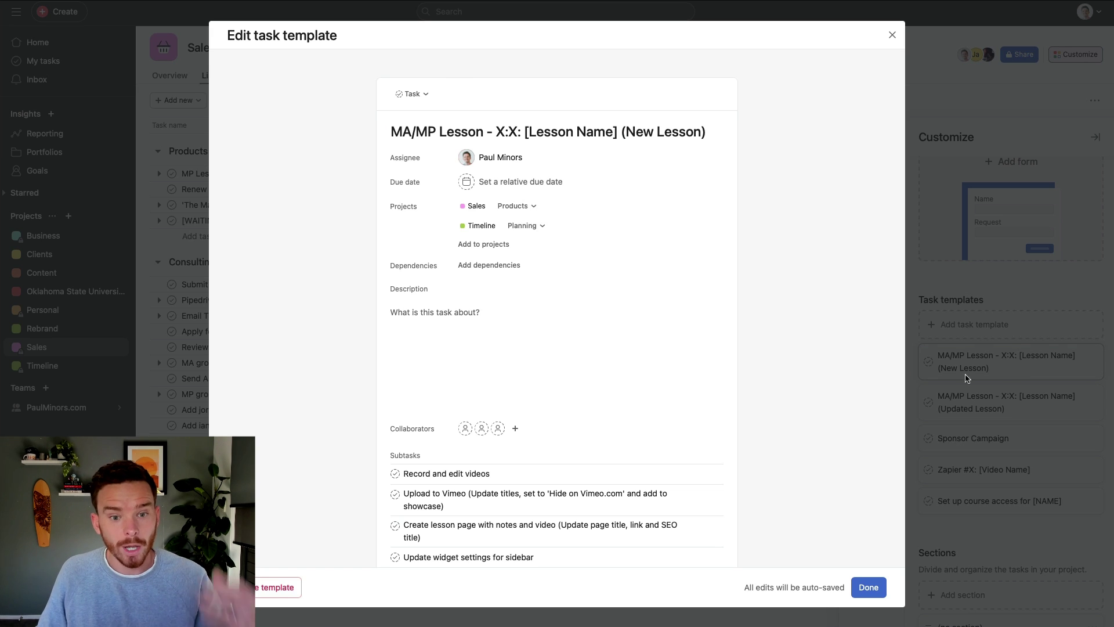
scroll(685, 371, down, 3)
scroll(681, 370, down, 3)
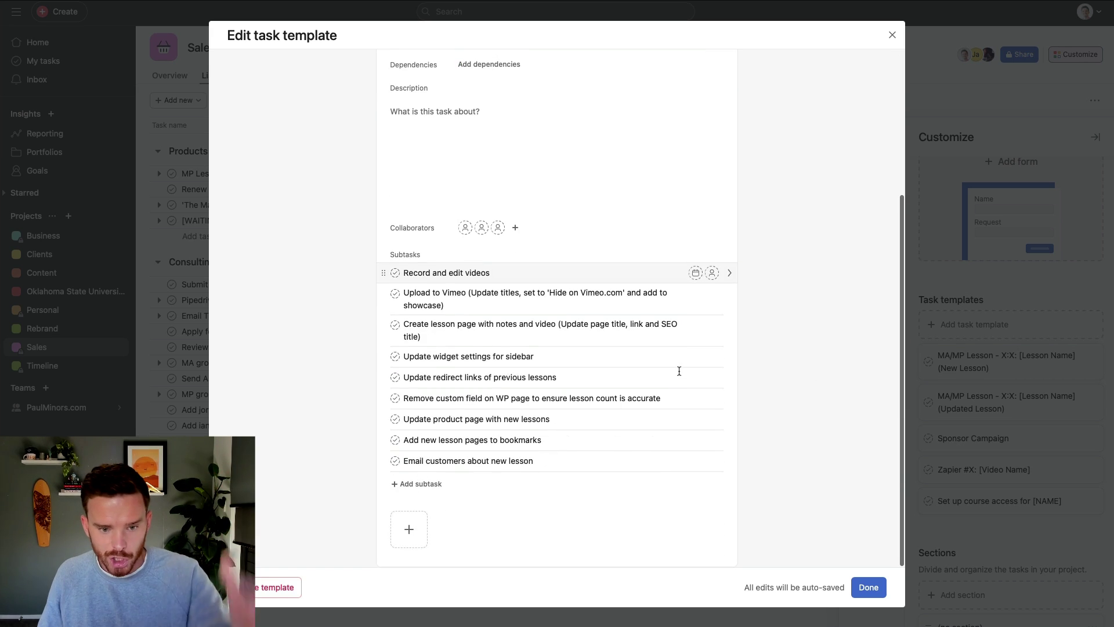
scroll(667, 387, up, 6)
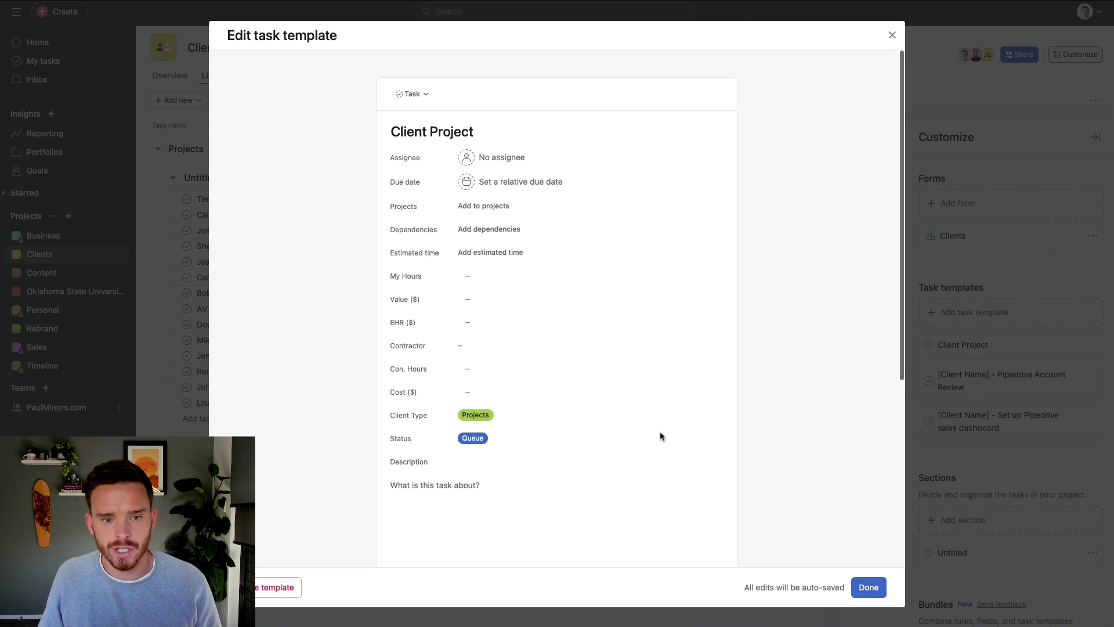
scroll(638, 430, down, 5)
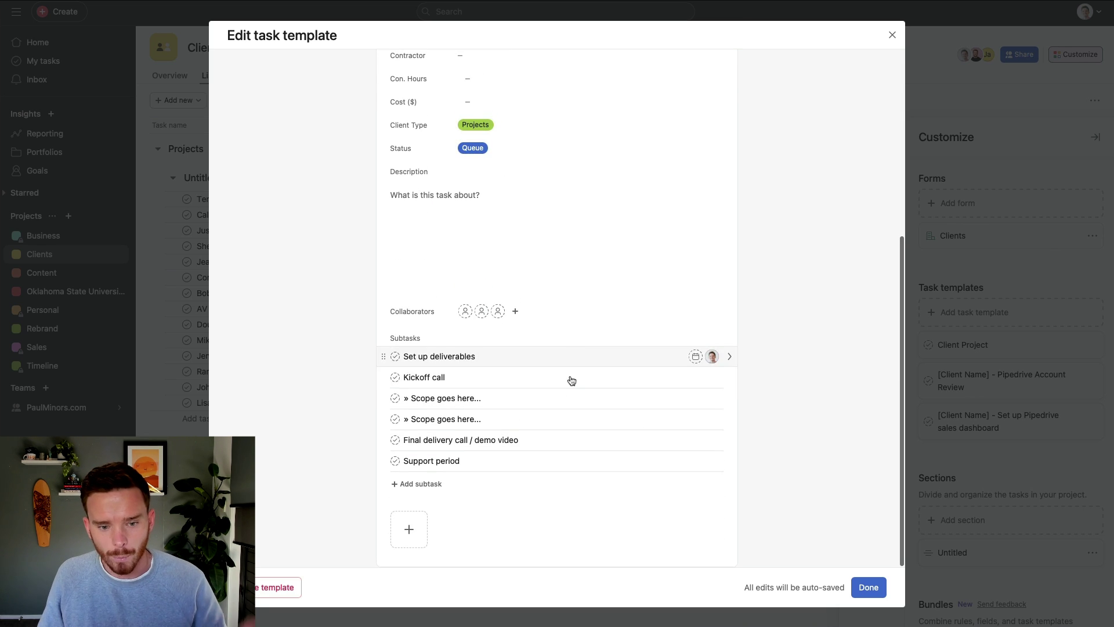